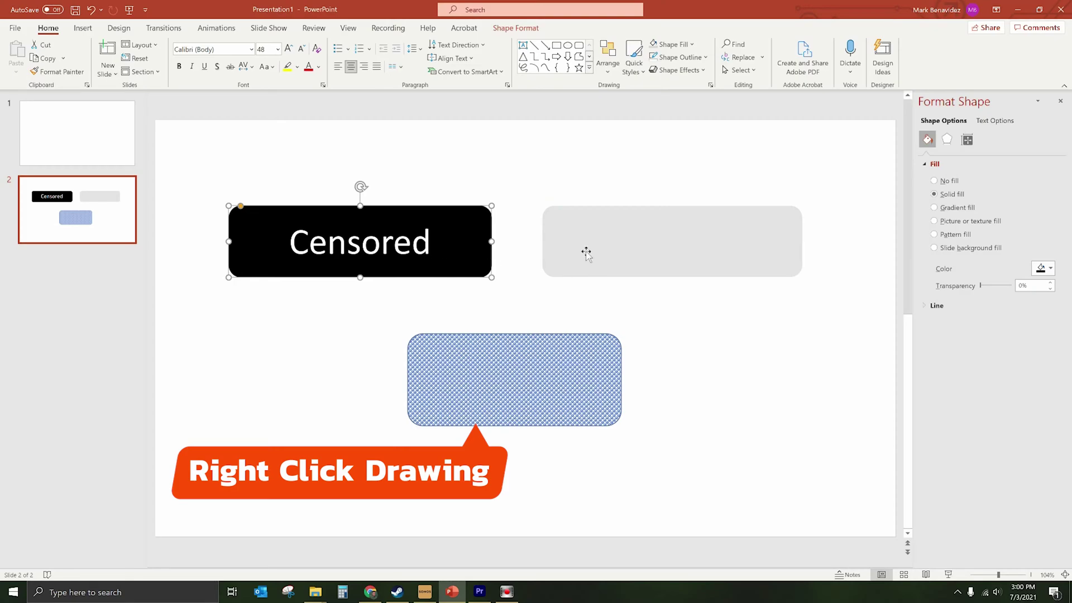
In PowerPoint, move the translucent grey box toward the Censored box and rearrange the grey and blue boxes
{"action": "left_click", "coordinate": [630, 244]}
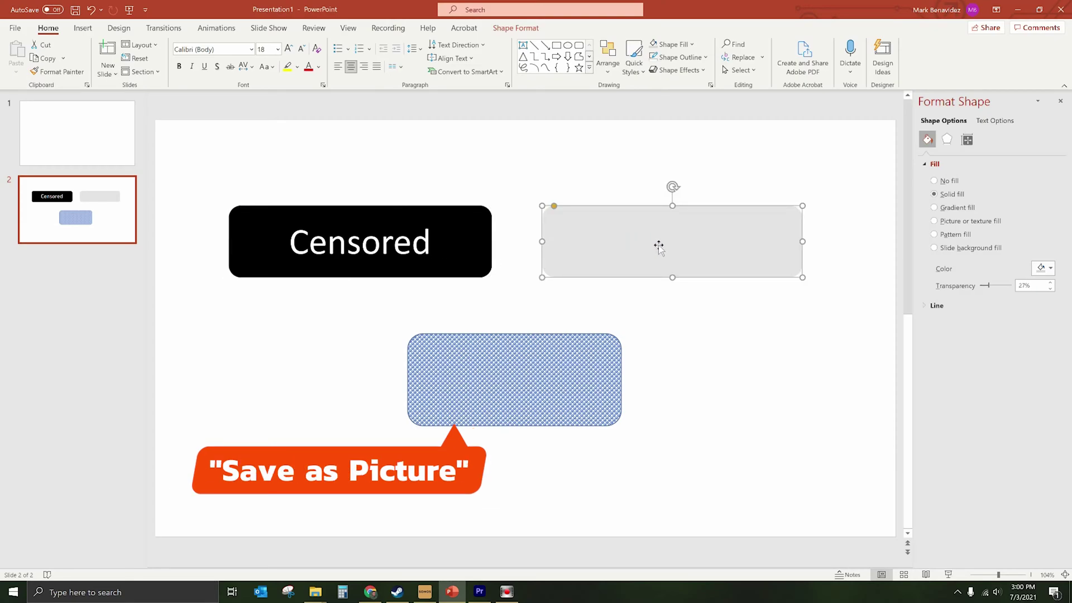
{"action": "mouse_move", "coordinate": [705, 241]}
{"action": "left_mouse_down"}
{"action": "mouse_move", "coordinate": [552, 224]}
{"action": "mouse_move", "coordinate": [685, 237]}
{"action": "left_mouse_up"}
{"action": "left_click_drag", "start_coordinate": [543, 422], "coordinate": [530, 380]}
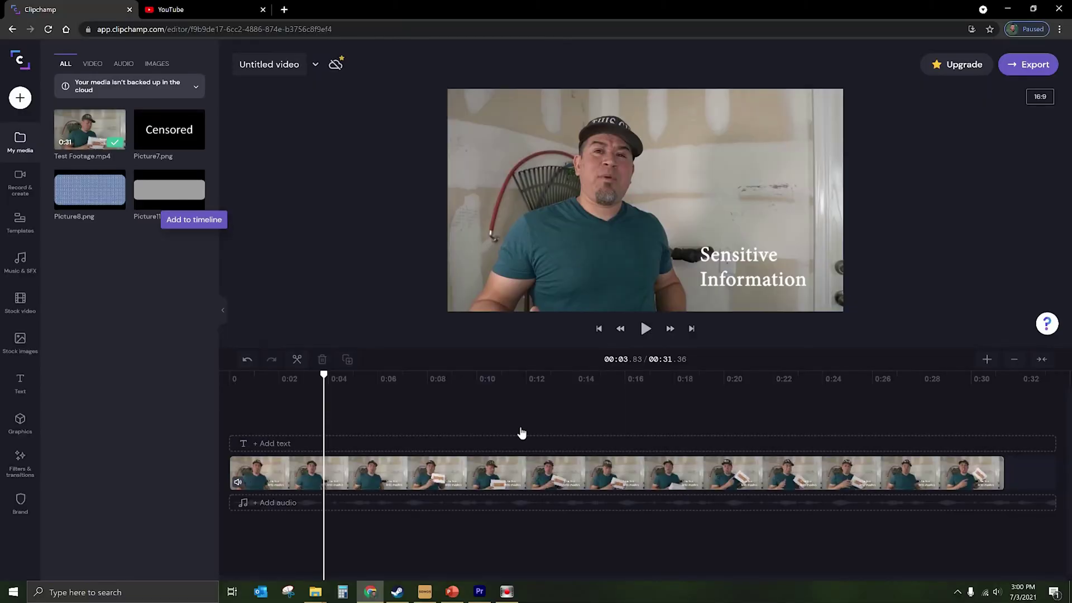
Add the Censored image as a bottom-right picture-in-picture overlay, enlarged and nudged slightly left
{"action": "left_click_drag", "start_coordinate": [163, 132], "coordinate": [324, 447]}
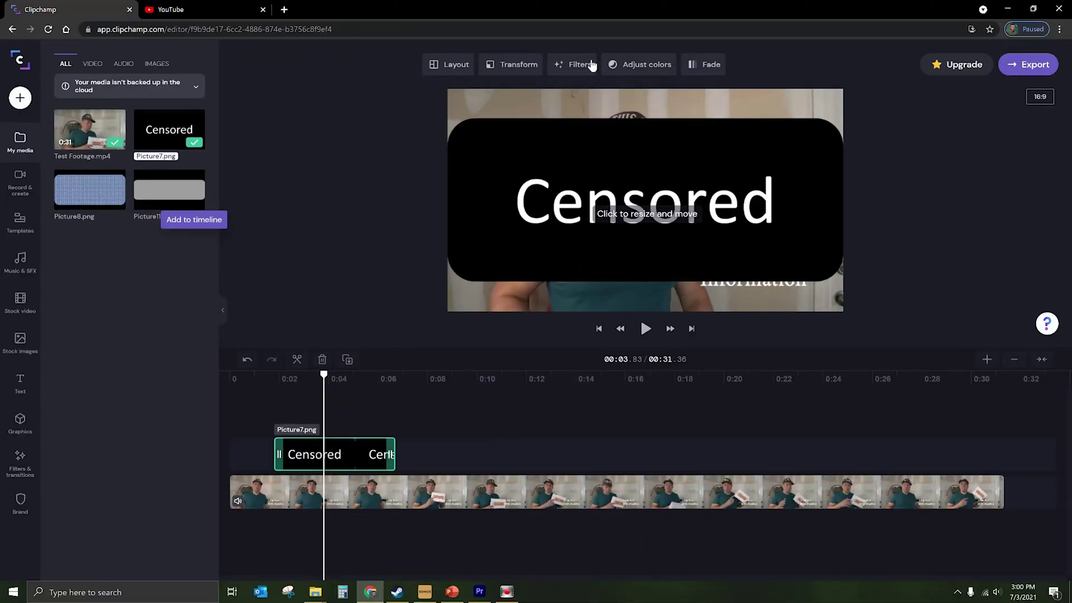
{"action": "left_click", "coordinate": [455, 65]}
{"action": "left_click", "coordinate": [445, 137]}
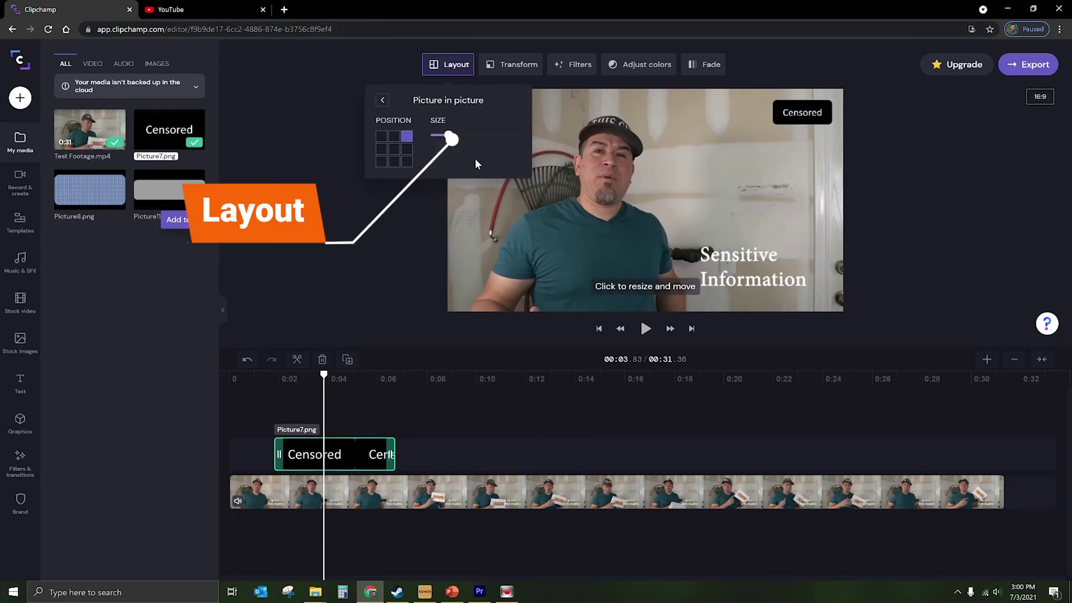
{"action": "left_click", "coordinate": [409, 162]}
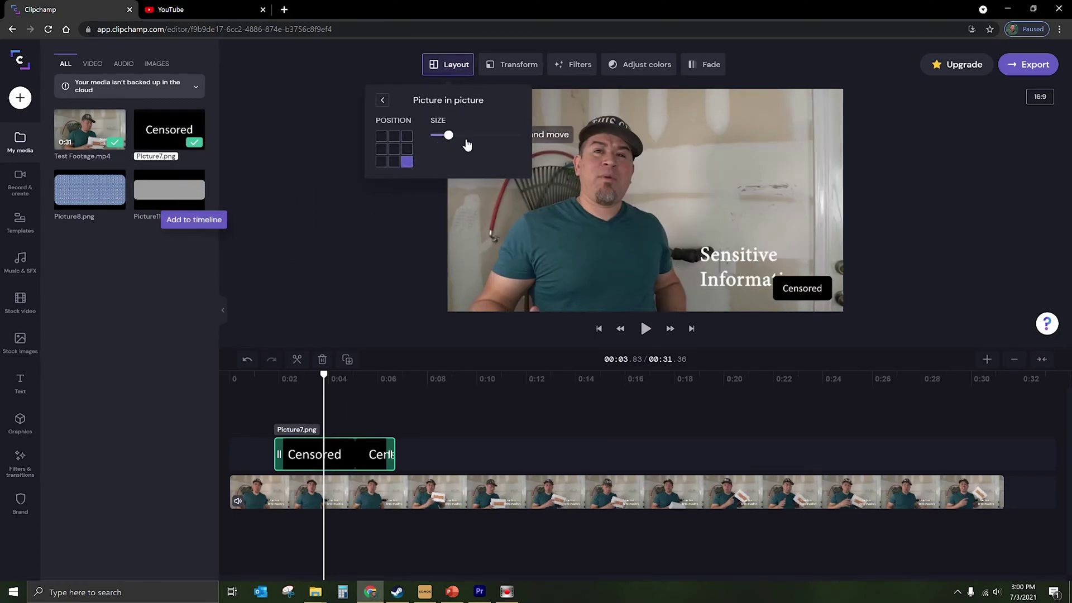
{"action": "left_click", "coordinate": [799, 286]}
{"action": "left_click_drag", "start_coordinate": [773, 276], "coordinate": [687, 241]}
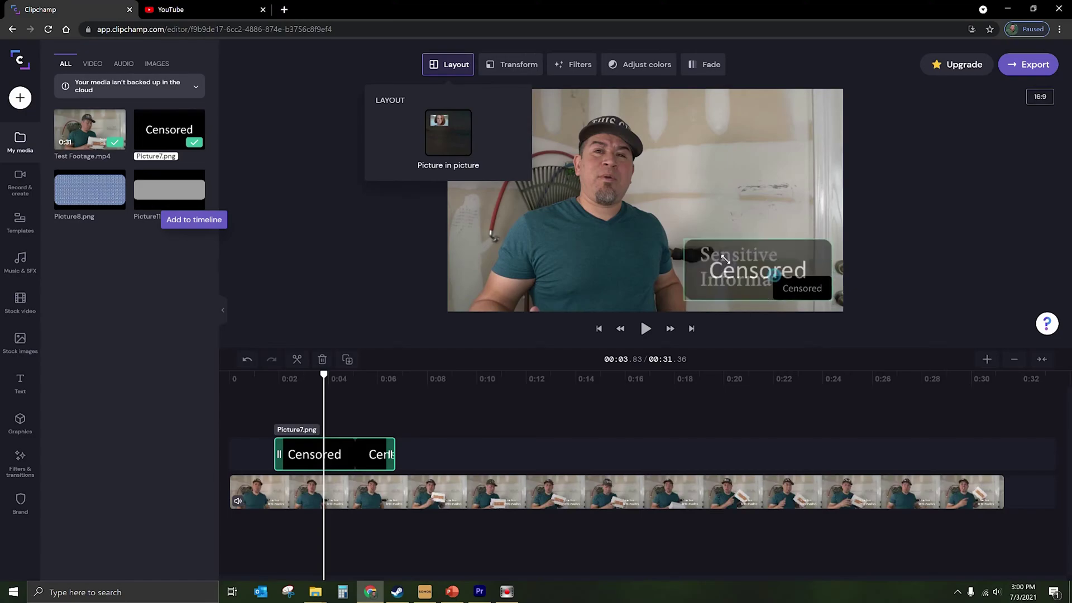
{"action": "left_click", "coordinate": [757, 273]}
{"action": "left_click_drag", "start_coordinate": [756, 273], "coordinate": [752, 282]}
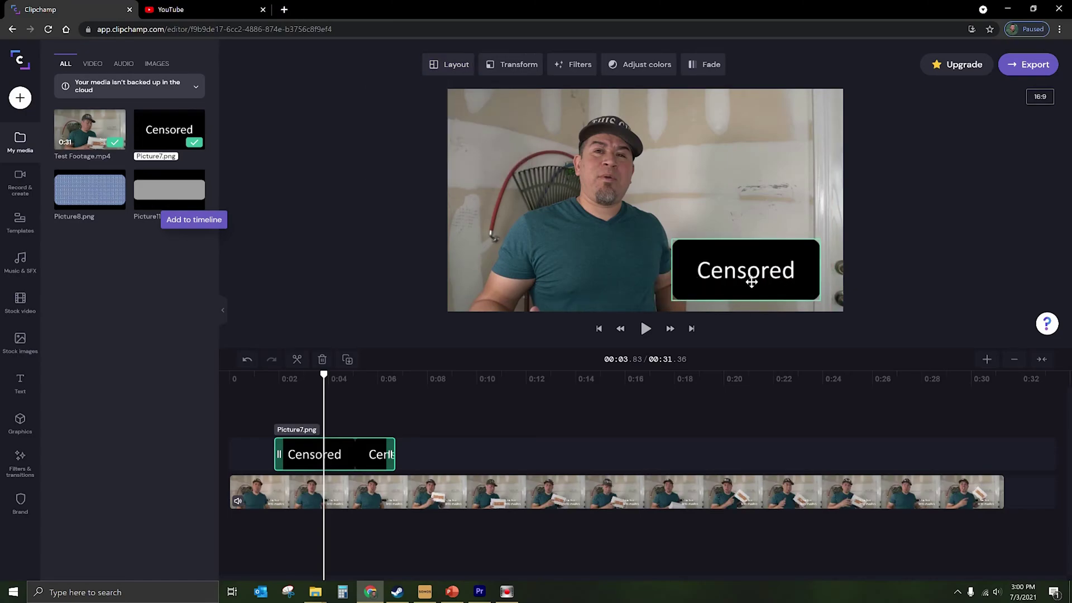
Delete the Censored overlay clips and add the blue Picture8.png image to the timeline
{"action": "left_click", "coordinate": [332, 377]}
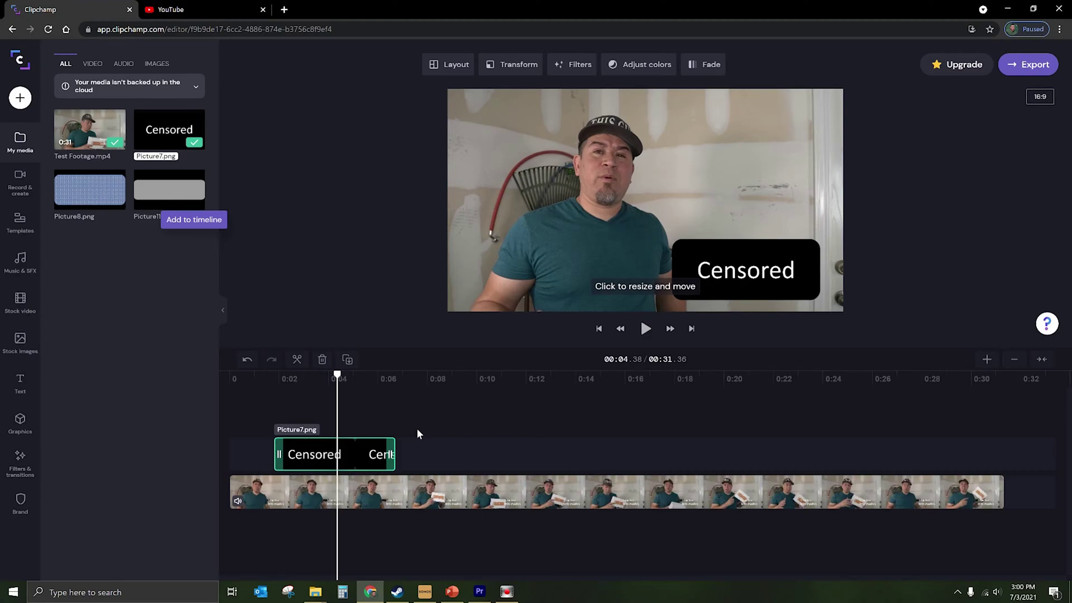
{"action": "mouse_move", "coordinate": [361, 452]}
{"action": "key", "text": "Delete"}
{"action": "left_click_drag", "start_coordinate": [117, 204], "coordinate": [377, 454]}
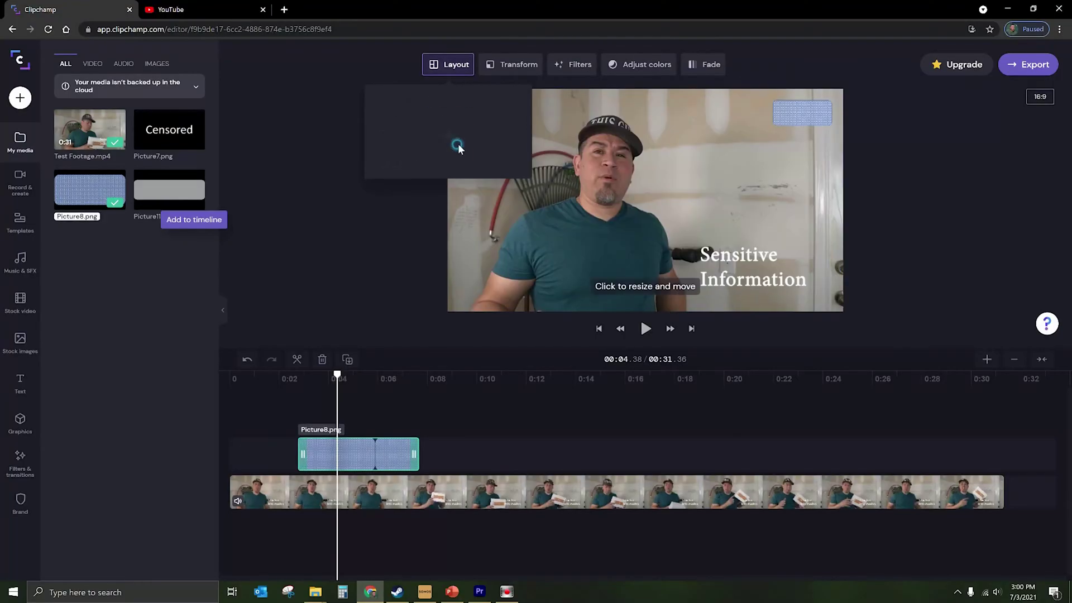
Place the blue overlay bottom-right and resize it to cover the Sensitive Information text
{"action": "left_click", "coordinate": [407, 161]}
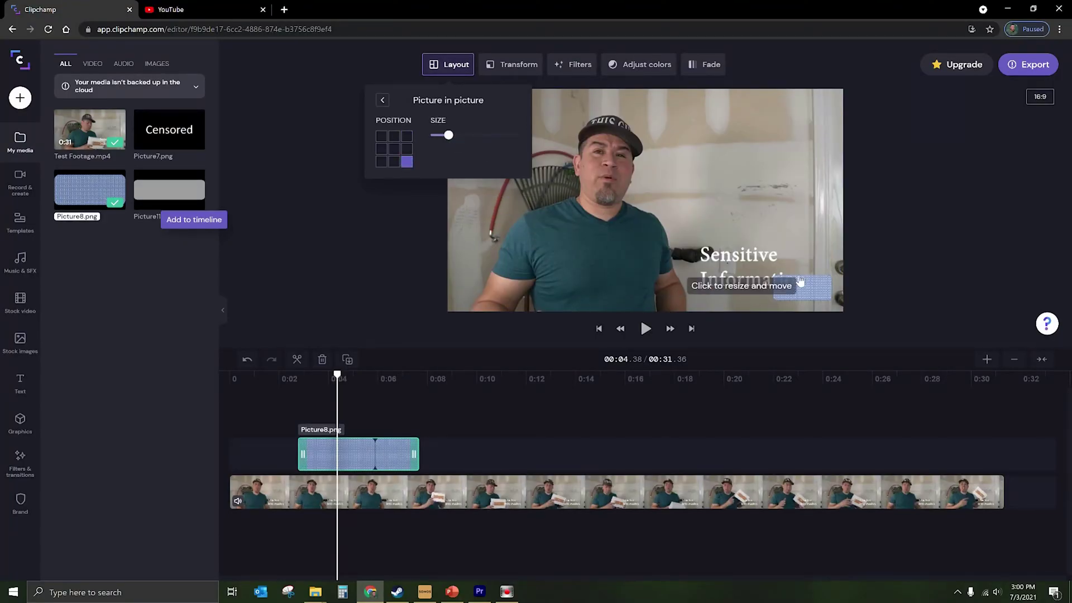
{"action": "left_click", "coordinate": [794, 285]}
{"action": "left_click_drag", "start_coordinate": [794, 285], "coordinate": [698, 248]}
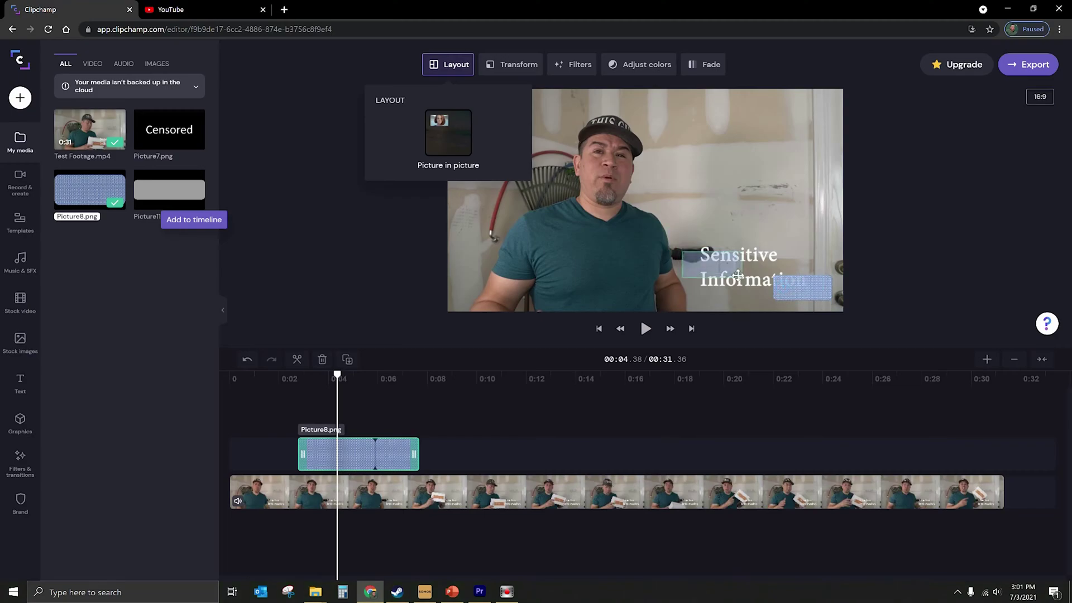
{"action": "left_click_drag", "start_coordinate": [749, 272], "coordinate": [802, 292]}
Apply the Blur filter, then replace the blue clip with the grey Picture11.png image
{"action": "left_click", "coordinate": [572, 66]}
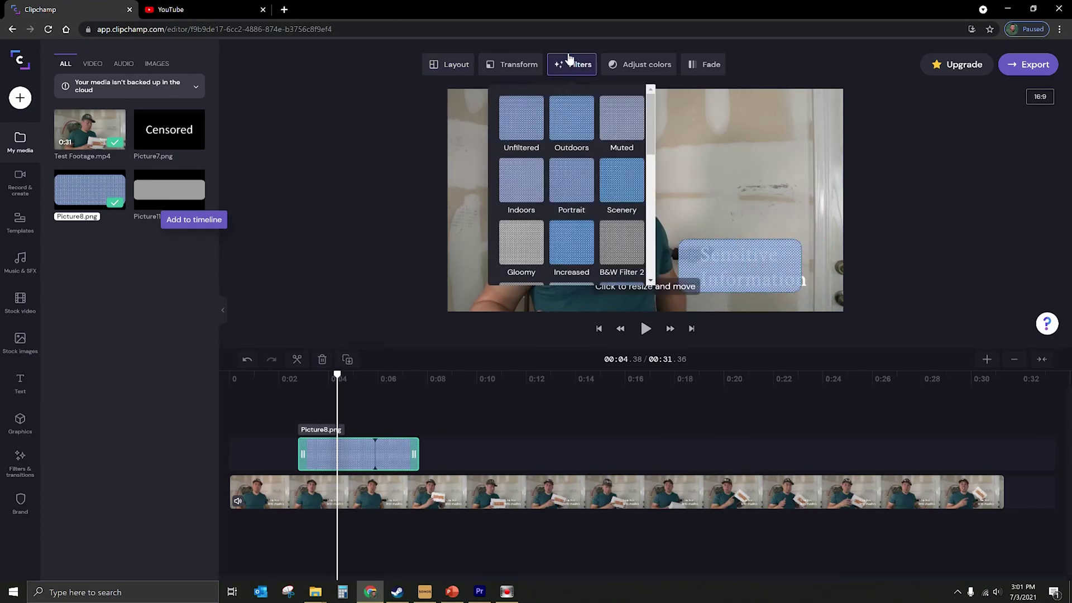
{"action": "scroll", "coordinate": [642, 205], "scroll_direction": "down", "scroll_amount": 2}
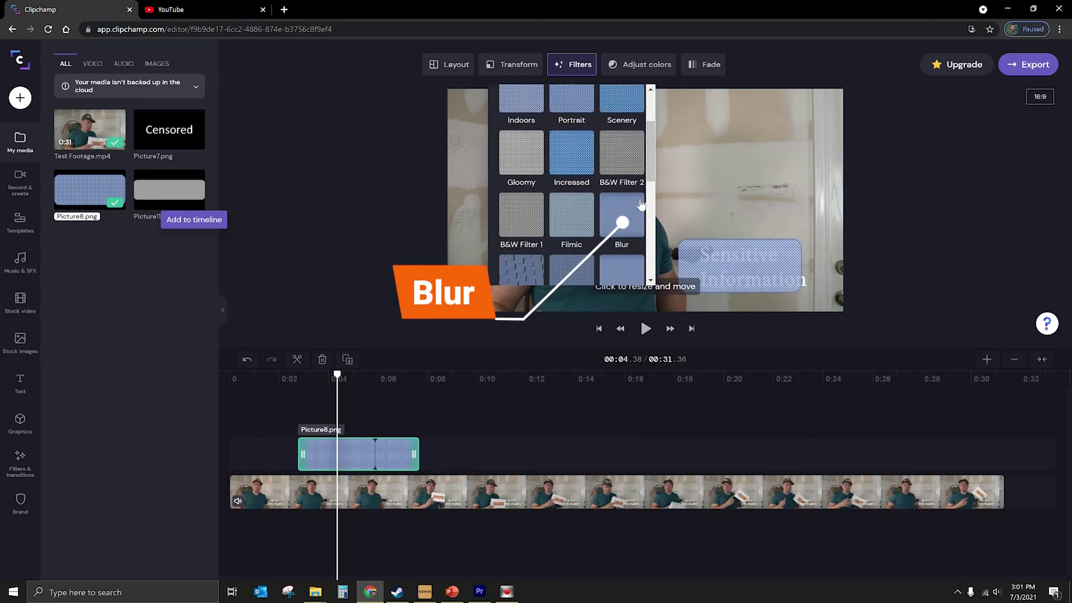
{"action": "left_click", "coordinate": [381, 360]}
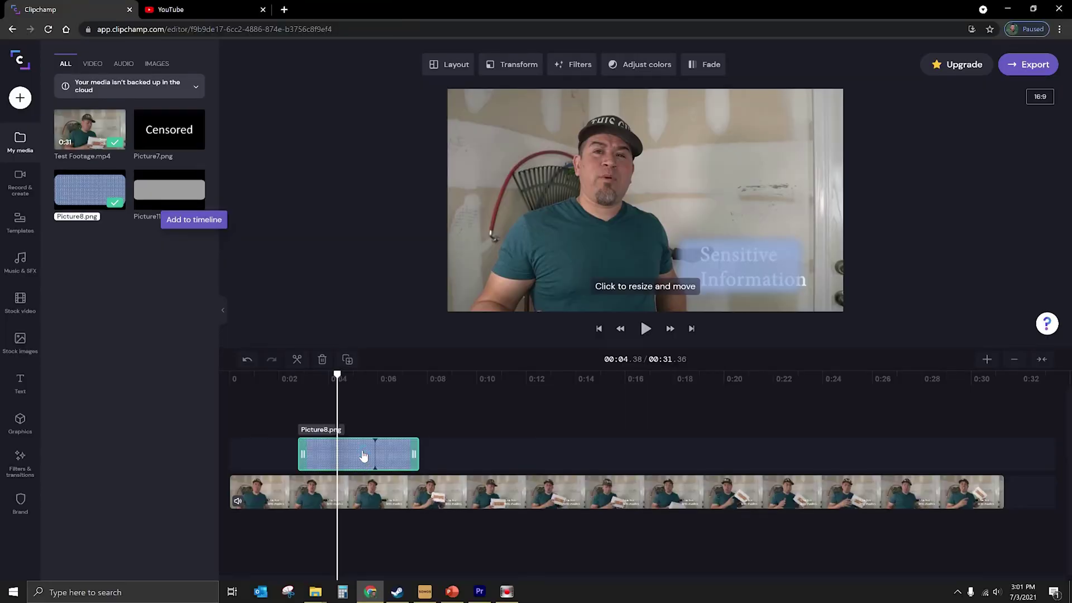
{"action": "key", "text": "Delete"}
{"action": "left_click_drag", "start_coordinate": [239, 218], "coordinate": [353, 451]}
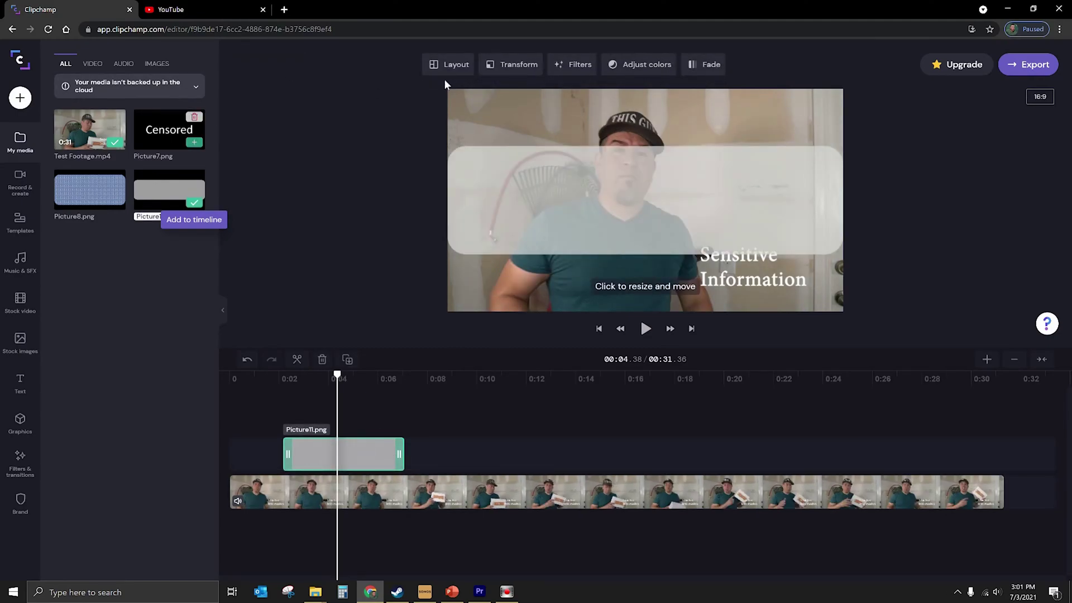
Make Picture11 a bottom-right picture-in-picture over the Sensitive Information text and apply Blur
{"action": "left_click", "coordinate": [449, 64]}
{"action": "left_click", "coordinate": [449, 120]}
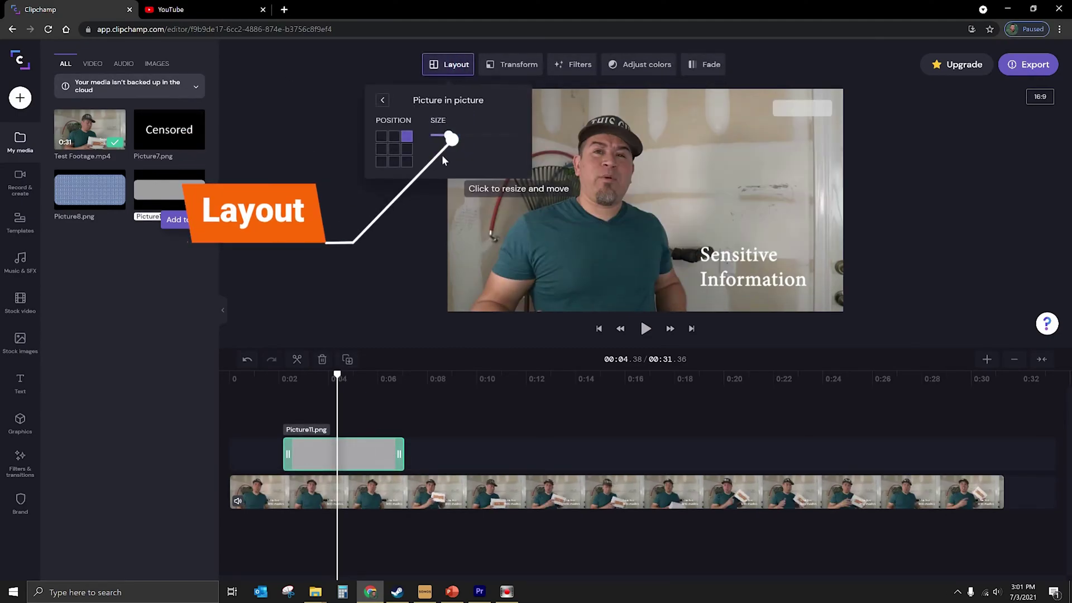
{"action": "left_click", "coordinate": [407, 161]}
{"action": "left_click", "coordinate": [771, 286]}
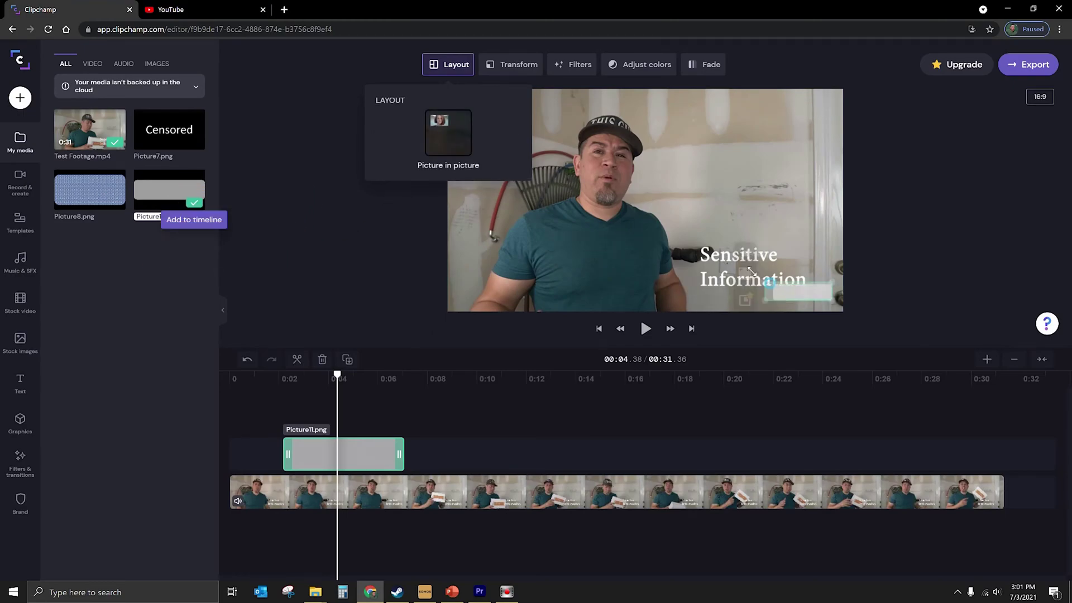
{"action": "left_click", "coordinate": [755, 277]}
{"action": "left_click_drag", "start_coordinate": [762, 272], "coordinate": [756, 271]}
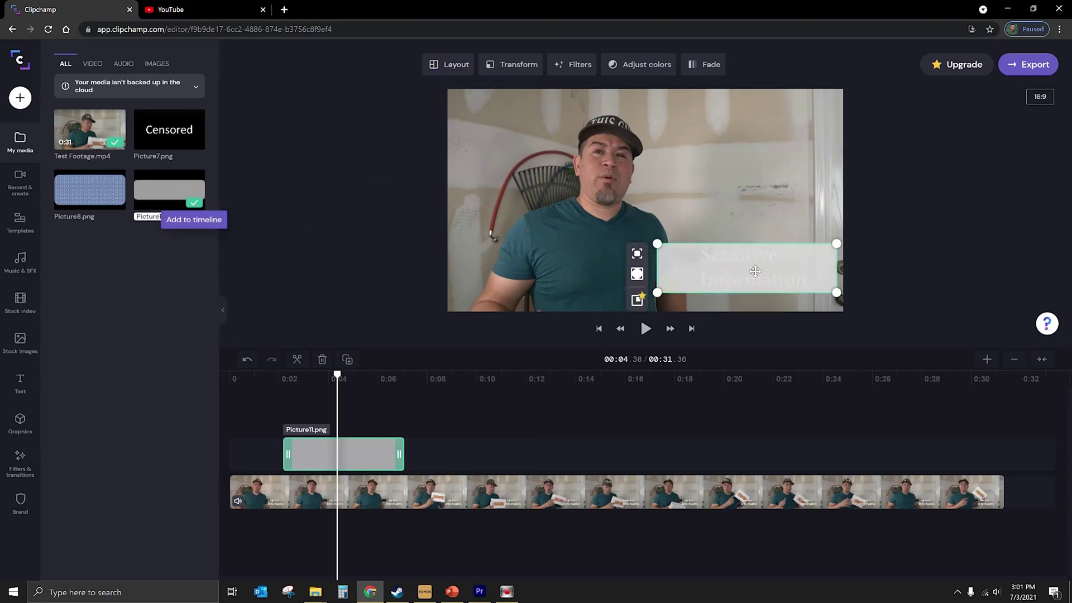
{"action": "left_click", "coordinate": [582, 67]}
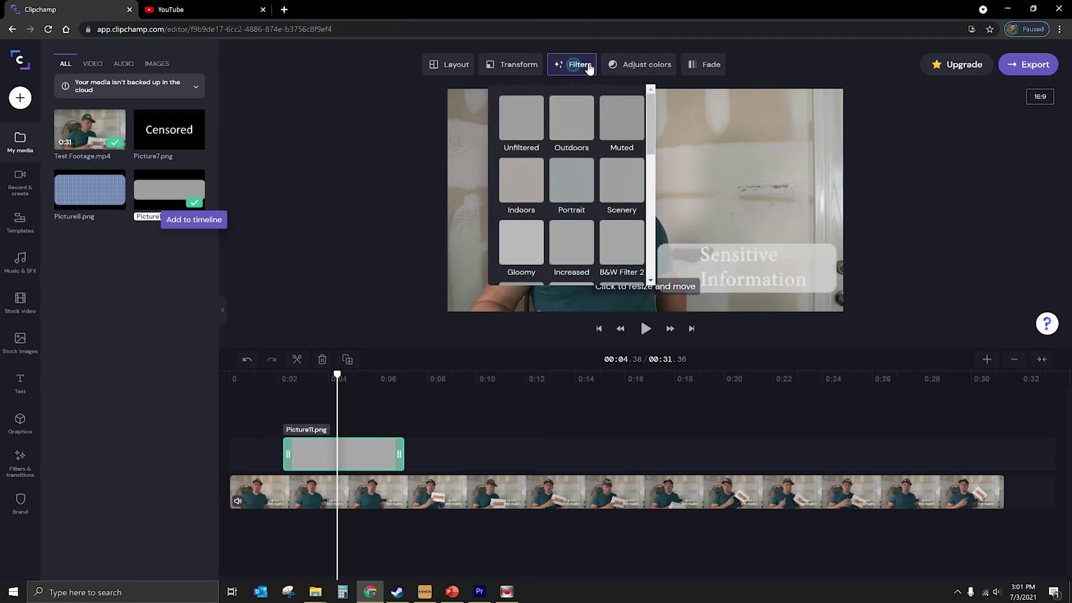
{"action": "left_click_drag", "start_coordinate": [650, 125], "coordinate": [648, 161]}
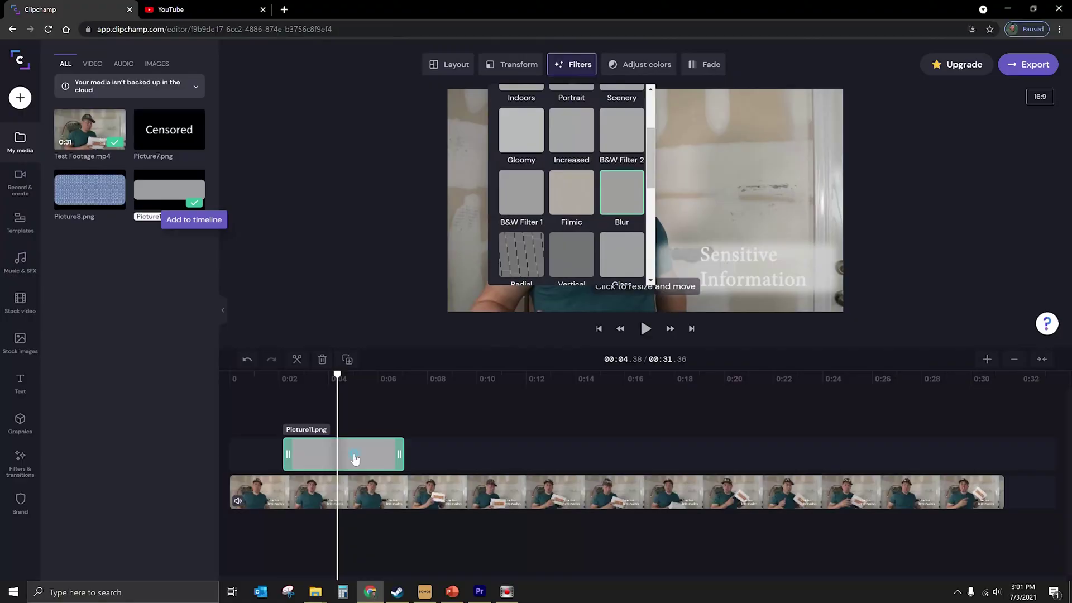
Duplicate the grey Picture11 clip twice, stacking each copy on its own new track above
{"action": "left_click", "coordinate": [356, 458]}
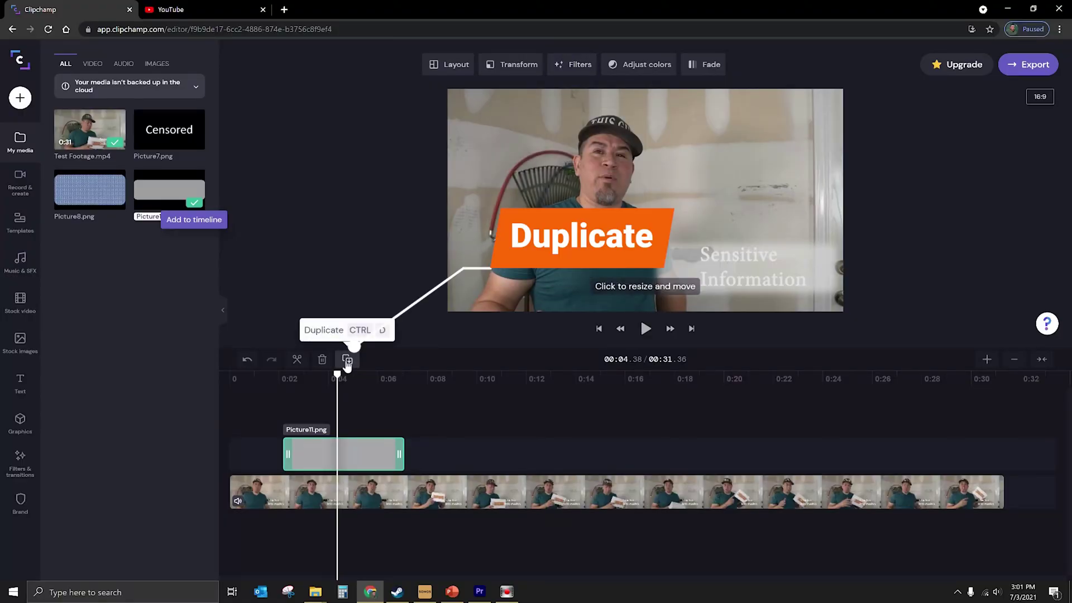
{"action": "left_click", "coordinate": [346, 361]}
{"action": "left_click_drag", "start_coordinate": [430, 455], "coordinate": [349, 414]}
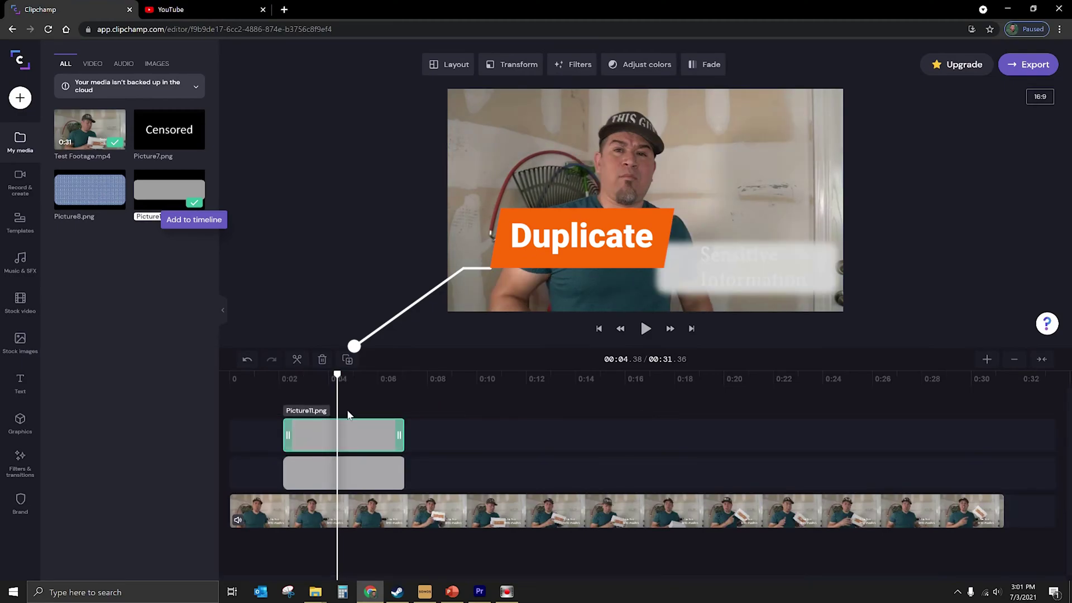
{"action": "left_click", "coordinate": [348, 360]}
{"action": "left_click_drag", "start_coordinate": [451, 443], "coordinate": [326, 400]}
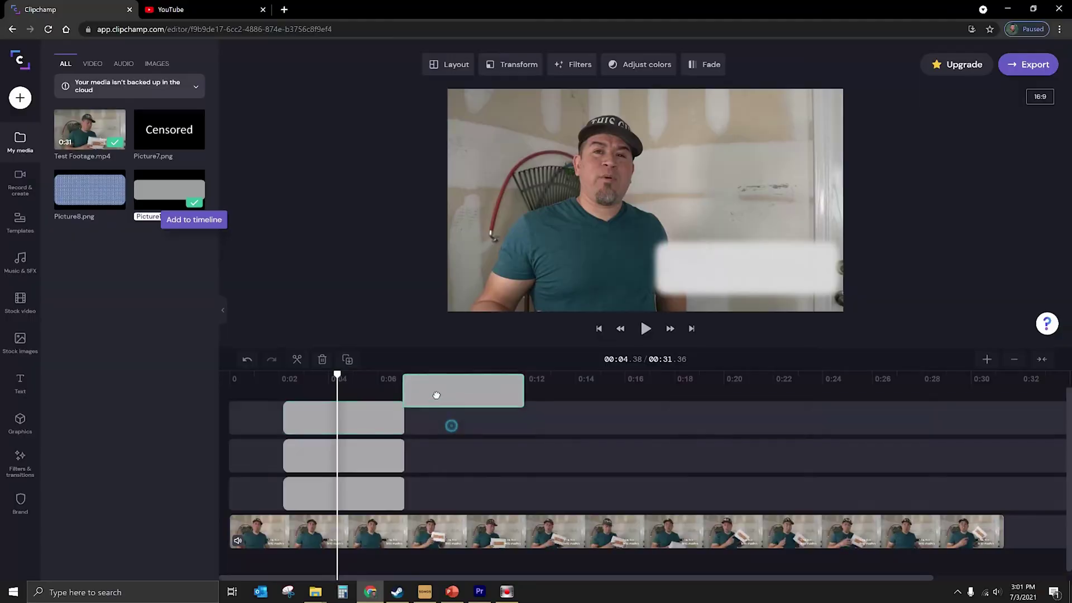
Slide the top grey overlay clip earlier on the timeline
{"action": "left_click_drag", "start_coordinate": [436, 395], "coordinate": [334, 399]}
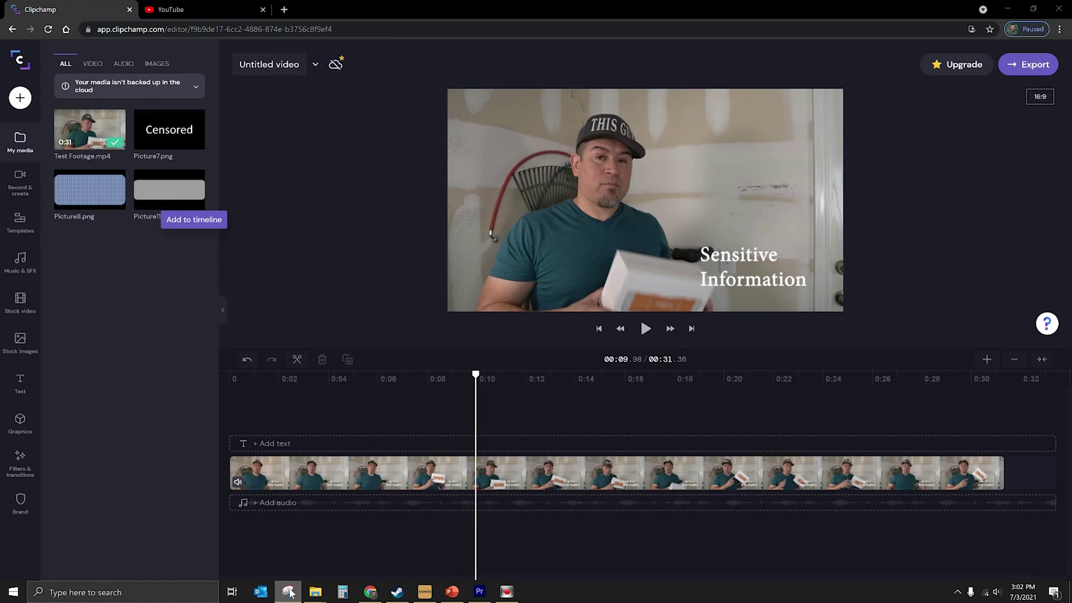
Snip the whole Clipchamp preview frame with Snipping Tool, then go to PowerPoint slide 1
{"action": "left_click", "coordinate": [289, 592]}
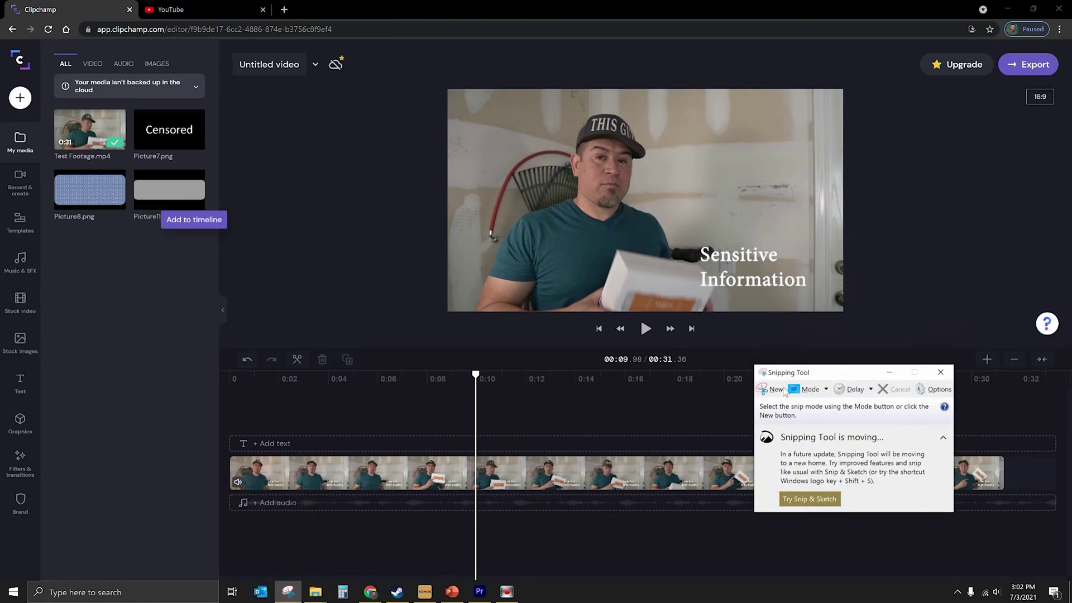
{"action": "left_click", "coordinate": [785, 393]}
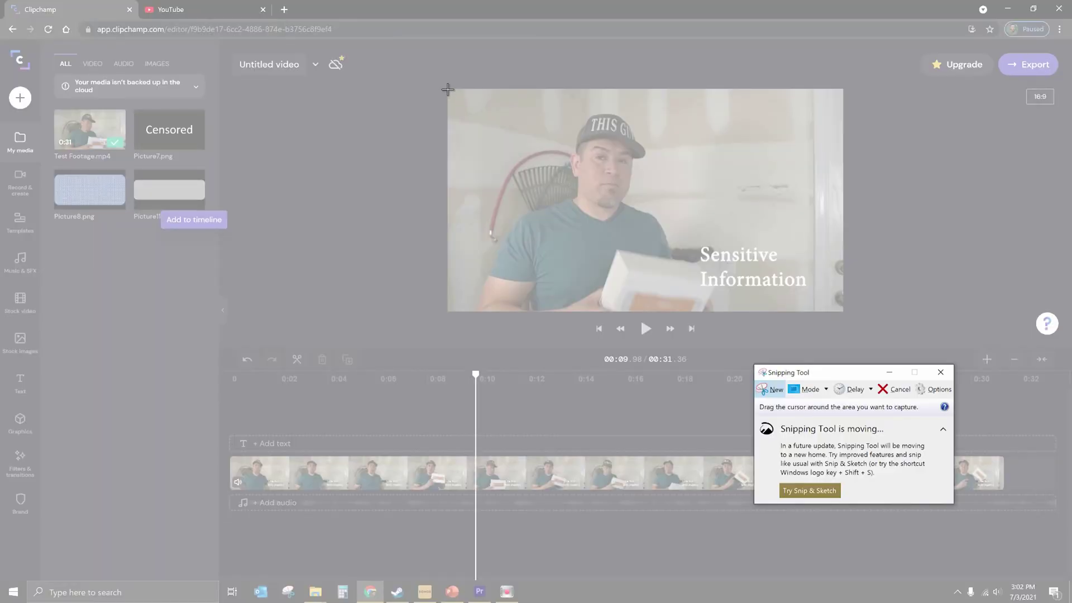
{"action": "left_click_drag", "start_coordinate": [447, 88], "coordinate": [843, 310]}
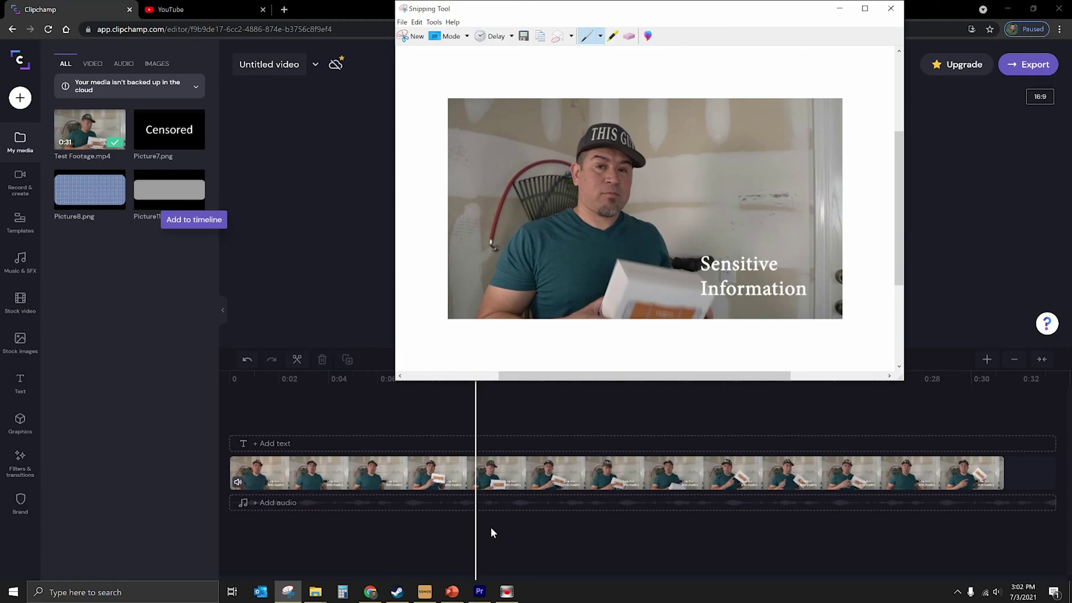
{"action": "left_click", "coordinate": [453, 592]}
{"action": "left_click", "coordinate": [73, 146]}
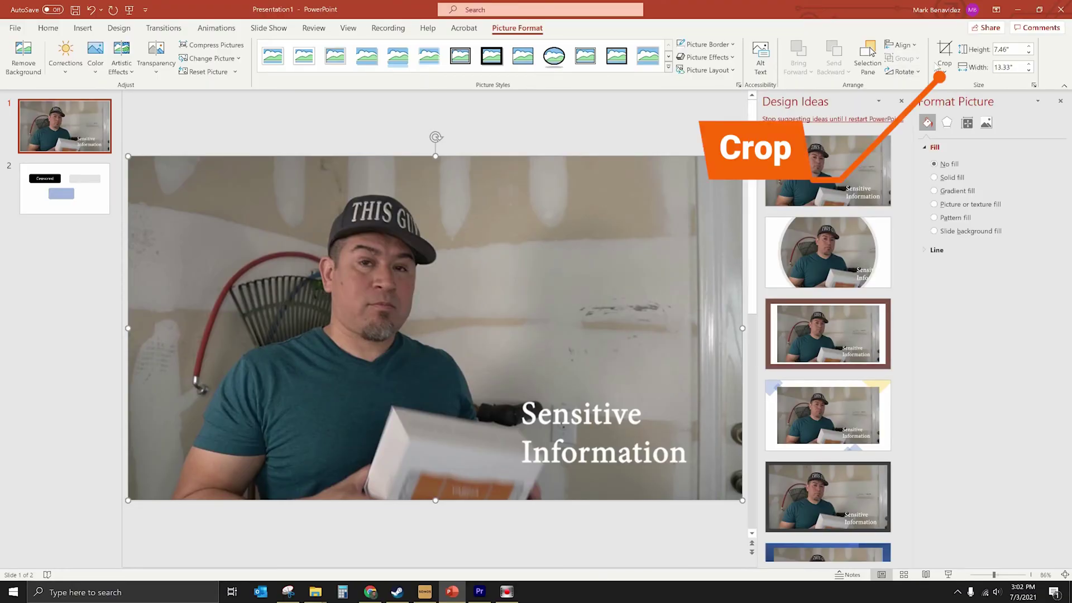
Crop the slide 1 snapshot to just the Sensitive Information text, about 1.7" by 4.53"
{"action": "left_click", "coordinate": [944, 56]}
{"action": "left_click", "coordinate": [962, 88]}
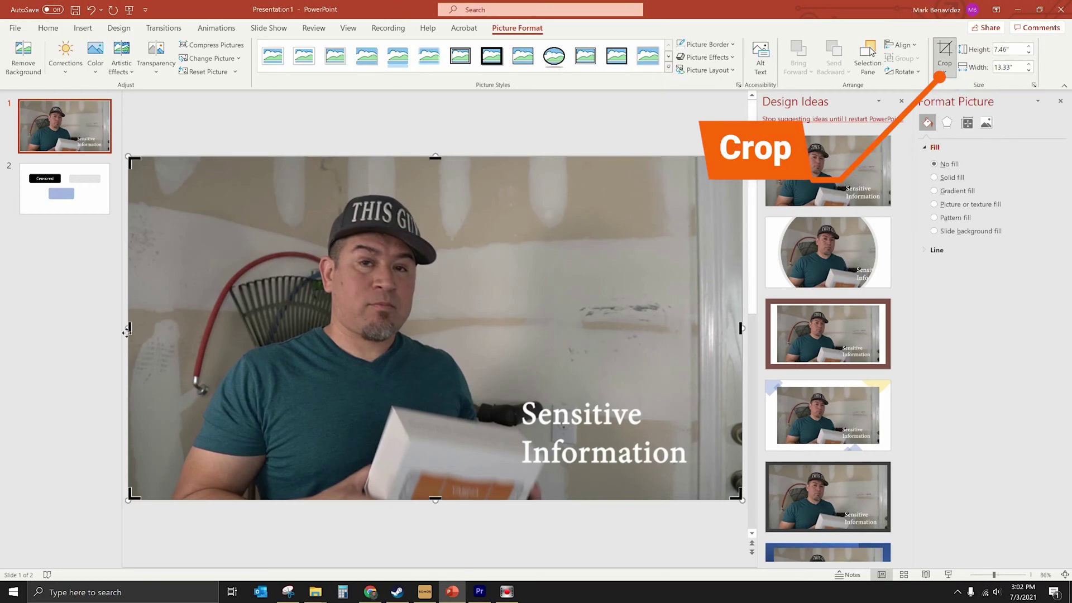
{"action": "left_click_drag", "start_coordinate": [130, 329], "coordinate": [505, 352]}
{"action": "left_click_drag", "start_coordinate": [624, 158], "coordinate": [624, 394]}
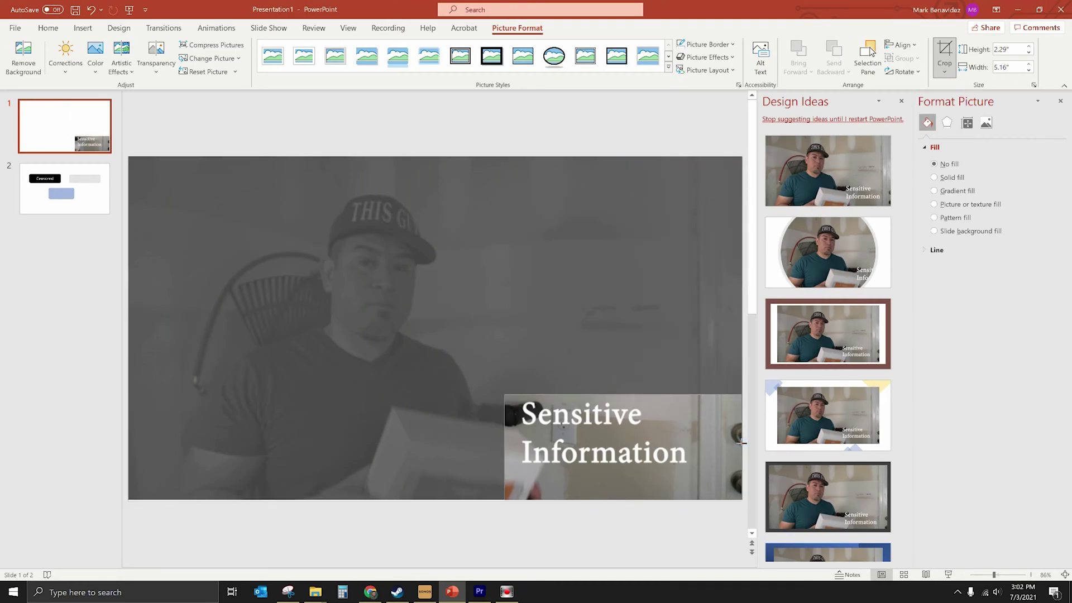
{"action": "left_click_drag", "start_coordinate": [740, 445], "coordinate": [708, 448]}
{"action": "left_click_drag", "start_coordinate": [610, 497], "coordinate": [612, 473]}
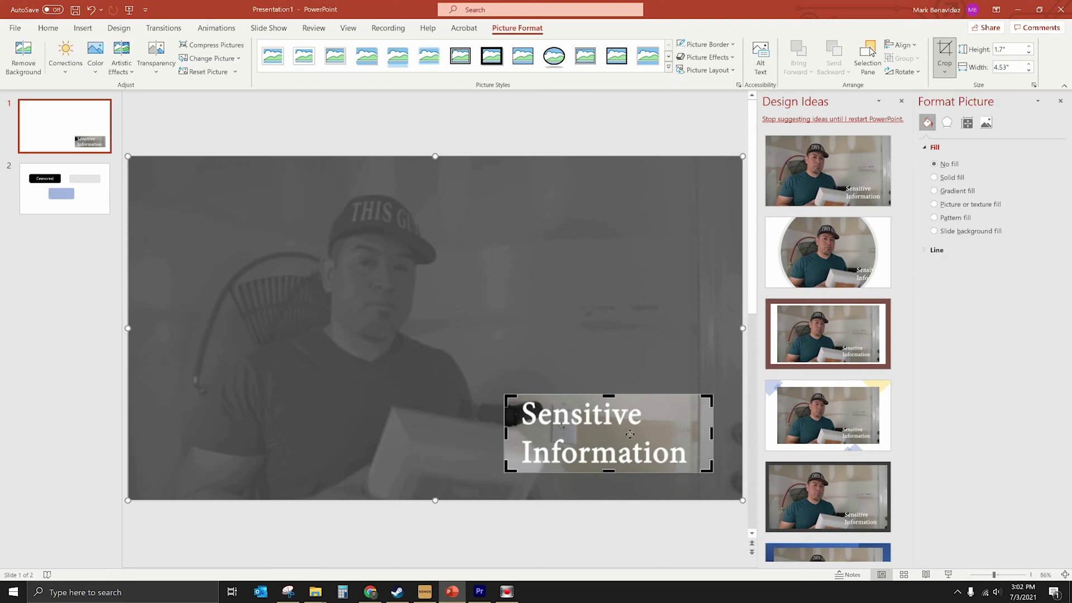
{"action": "left_click", "coordinate": [952, 51]}
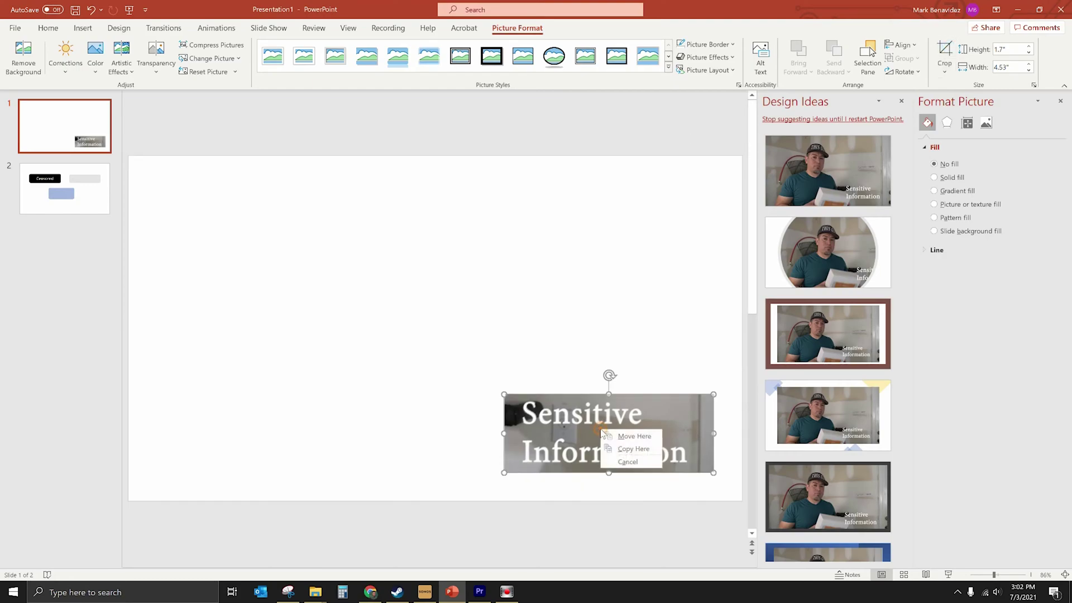
Save the cropped snapshot as a PNG on the Desktop, overwriting the existing image file
{"action": "right_click", "coordinate": [578, 435]}
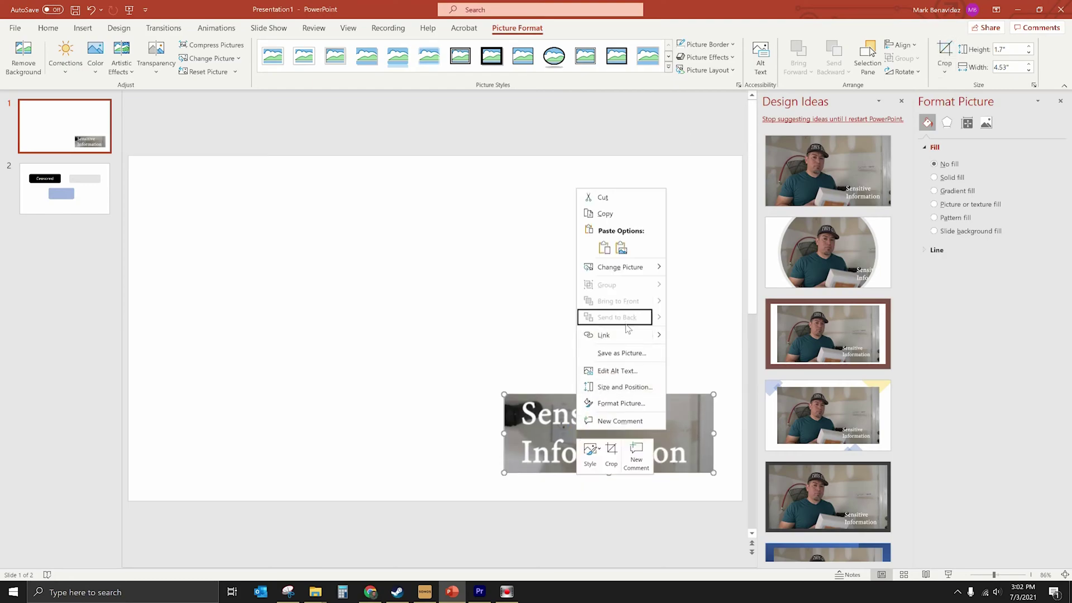
{"action": "left_click", "coordinate": [621, 353]}
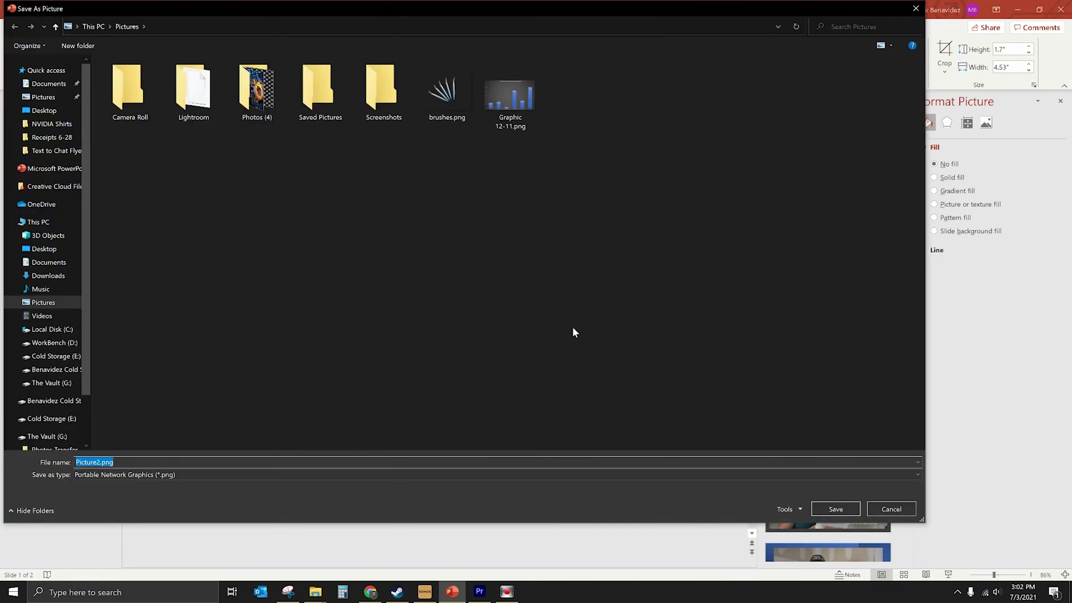
{"action": "left_click", "coordinate": [59, 250]}
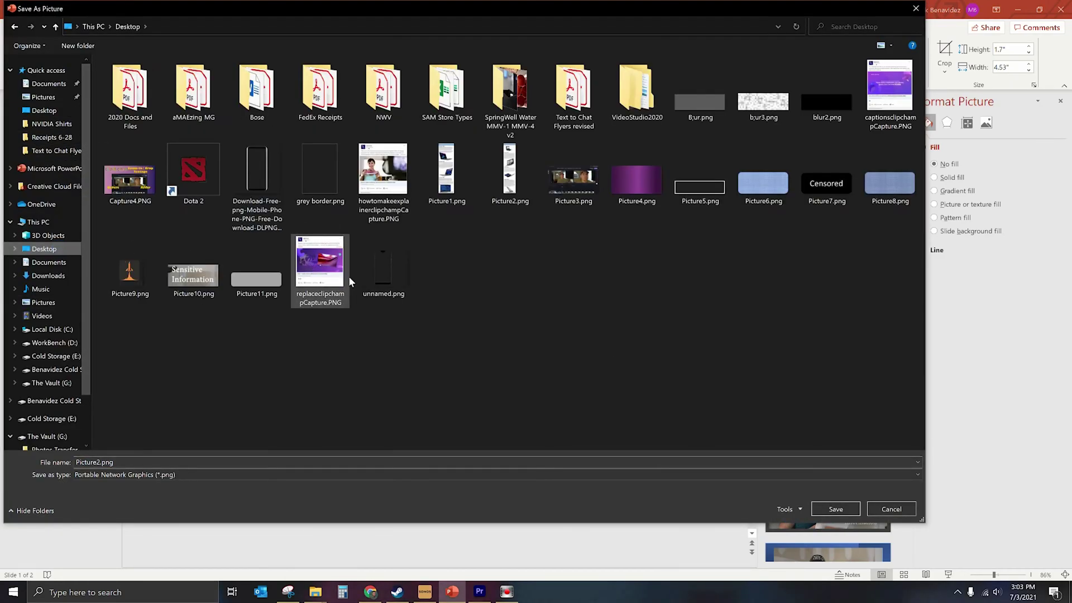
{"action": "double_click", "coordinate": [349, 276]}
{"action": "left_click", "coordinate": [563, 299]}
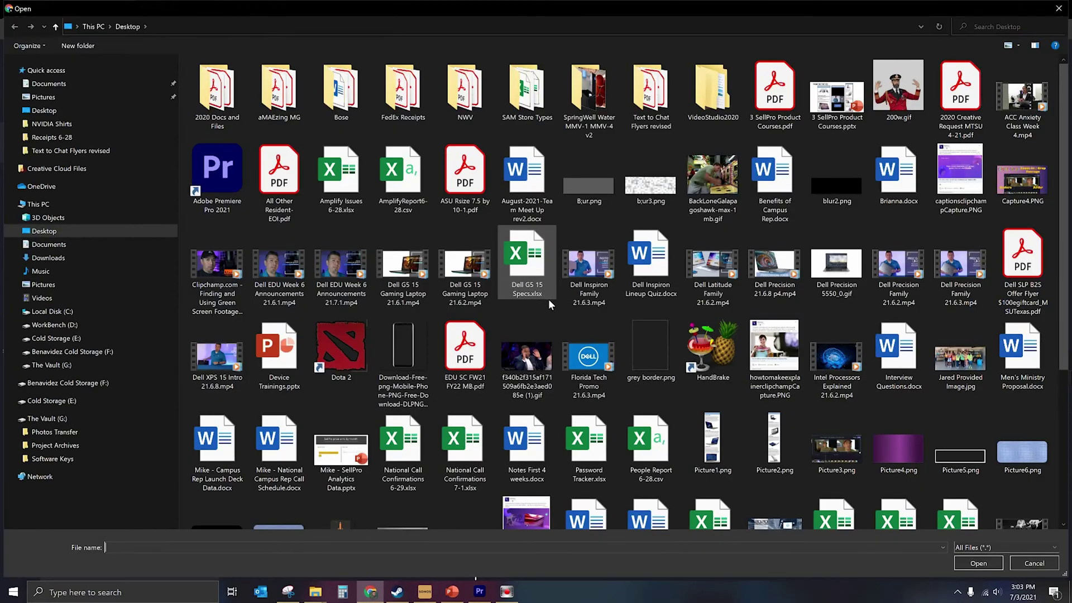
Import Picture10.png from the Desktop and place it on the timeline above the video
{"action": "scroll", "coordinate": [552, 296], "scroll_direction": "down", "scroll_amount": 3}
{"action": "left_click", "coordinate": [400, 323]}
{"action": "double_click", "coordinate": [400, 323]}
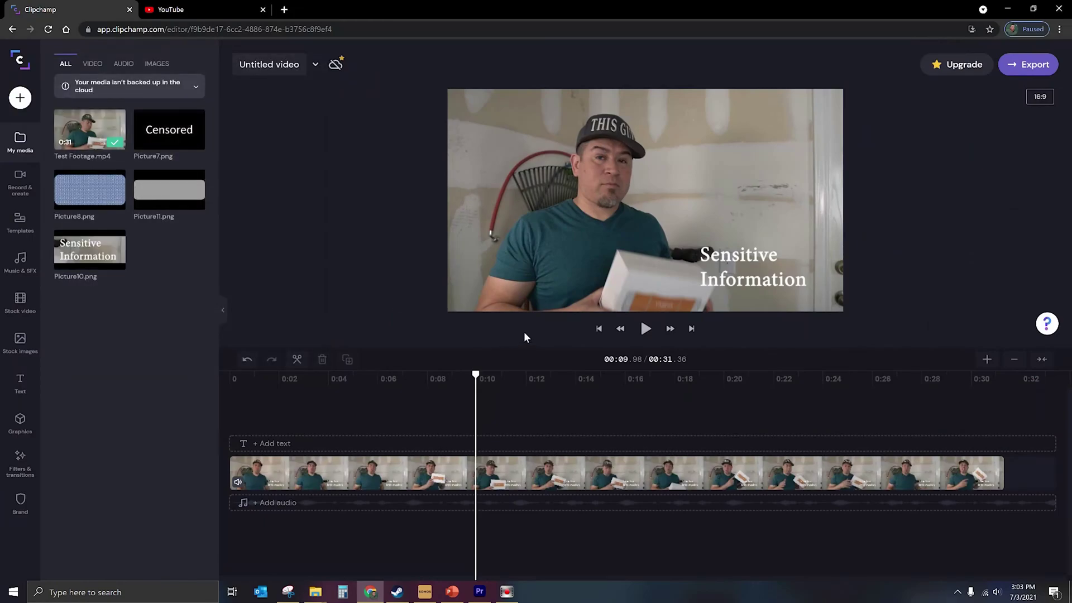
{"action": "left_click_drag", "start_coordinate": [115, 248], "coordinate": [492, 454]}
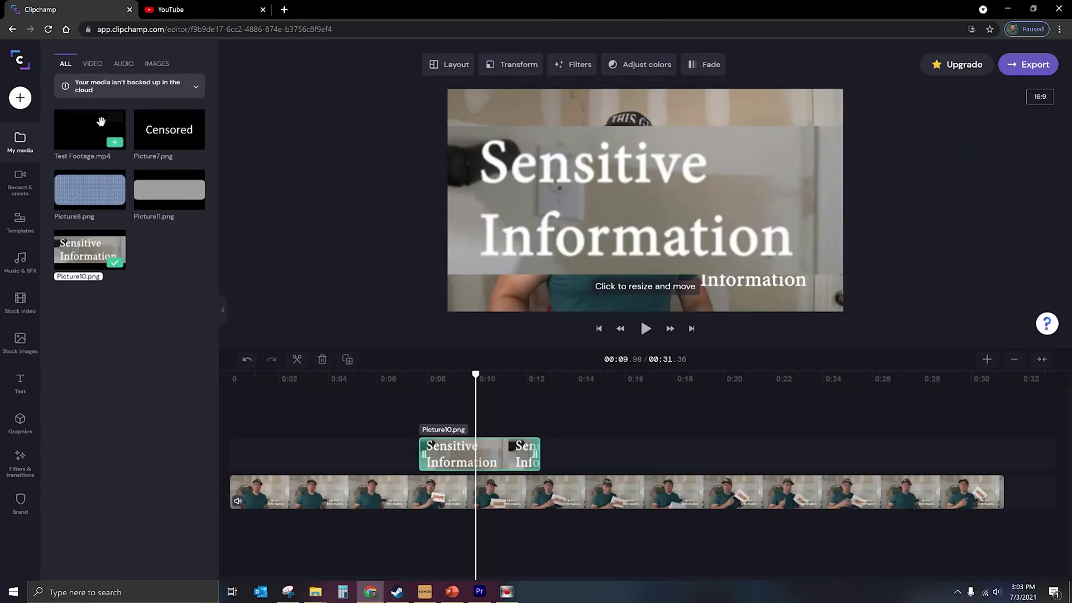
Shrink the Picture10.png overlay to picture in picture over the Sensitive Information text
{"action": "left_click", "coordinate": [448, 64]}
{"action": "left_click", "coordinate": [439, 122]}
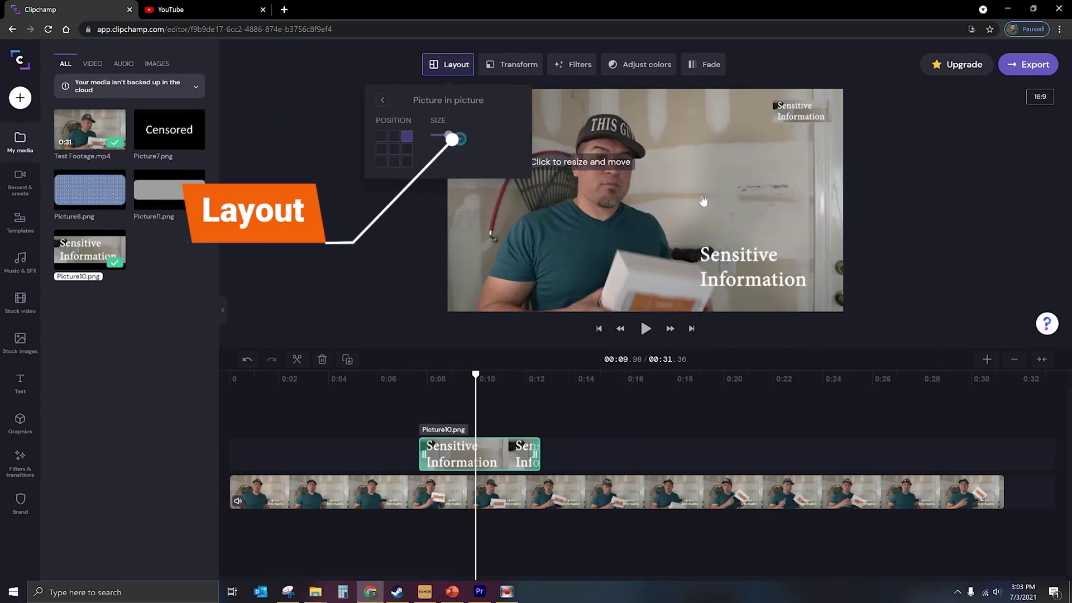
{"action": "left_click", "coordinate": [776, 282]}
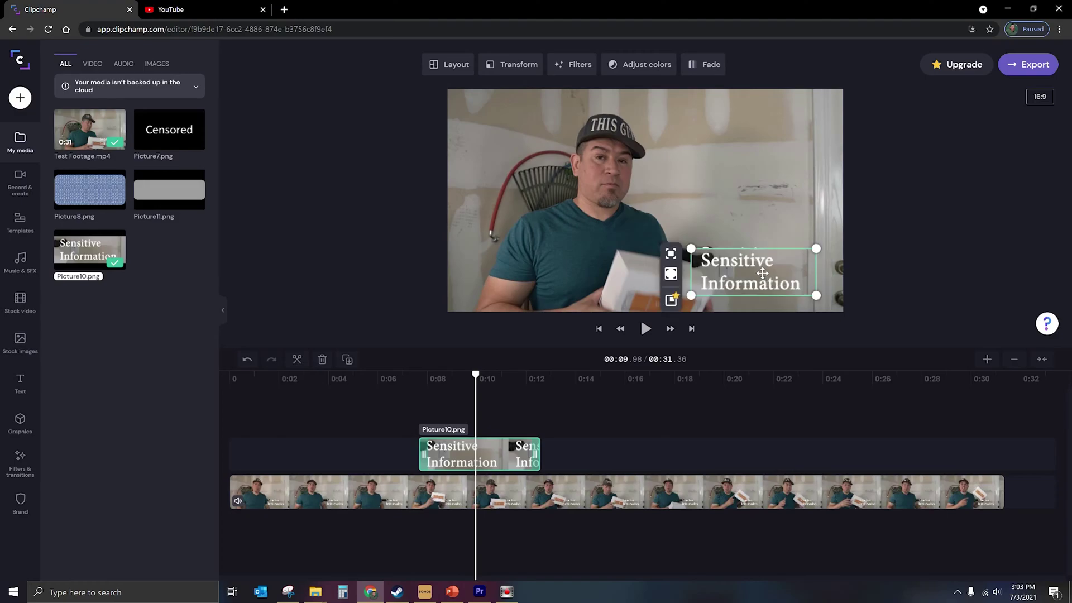
{"action": "left_click", "coordinate": [505, 66]}
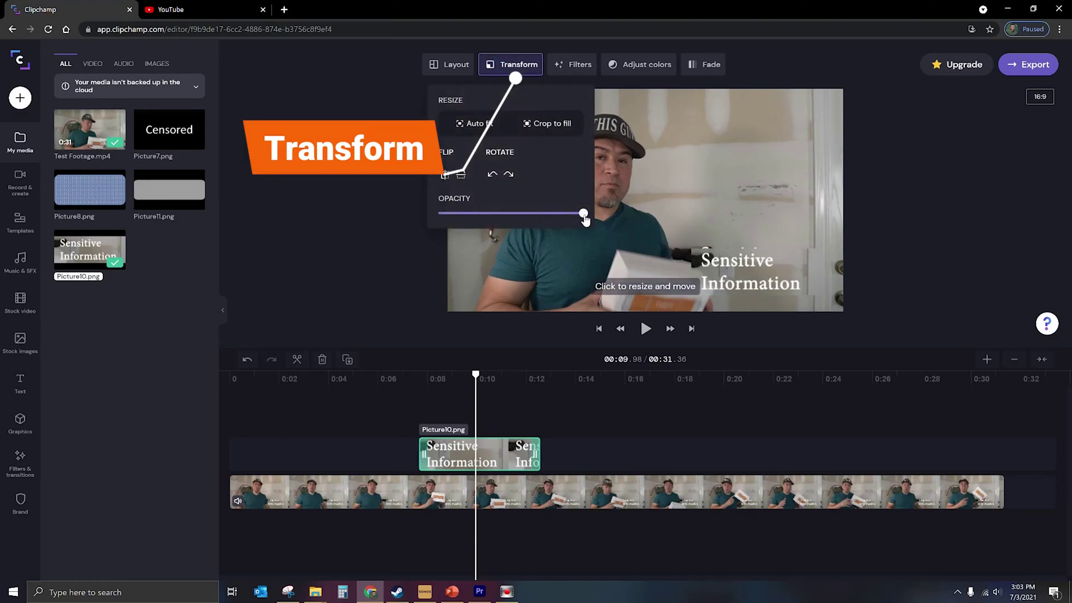
Move the Picture10.png overlay onto the Sensitive Information text and enlarge it to cover it fully
{"action": "left_click", "coordinate": [751, 258]}
{"action": "mouse_move", "coordinate": [735, 281]}
{"action": "left_mouse_down"}
{"action": "mouse_move", "coordinate": [750, 290]}
{"action": "mouse_move", "coordinate": [735, 263]}
{"action": "left_mouse_up"}
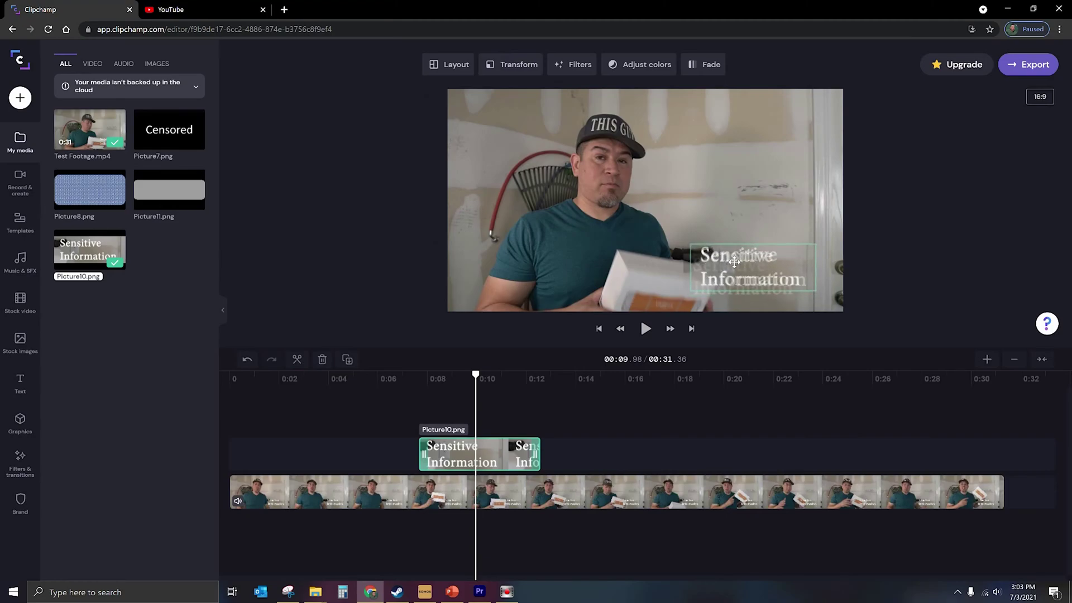
{"action": "left_click_drag", "start_coordinate": [734, 262], "coordinate": [735, 262]}
{"action": "left_click_drag", "start_coordinate": [691, 291], "coordinate": [745, 282]}
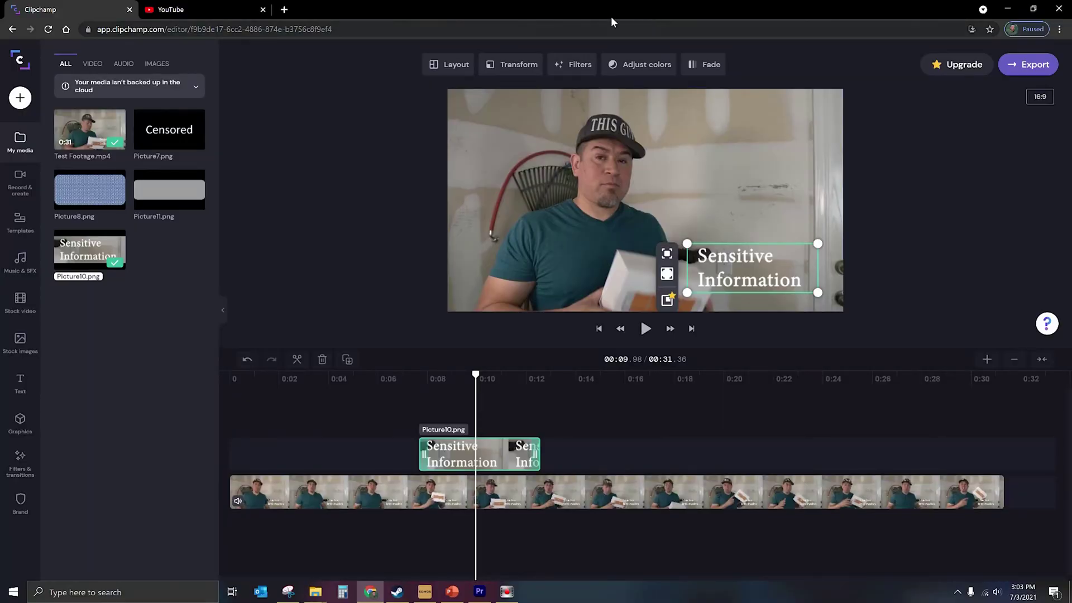
Apply the Blur filter to the overlay and raise its opacity to 100%
{"action": "left_click", "coordinate": [576, 66]}
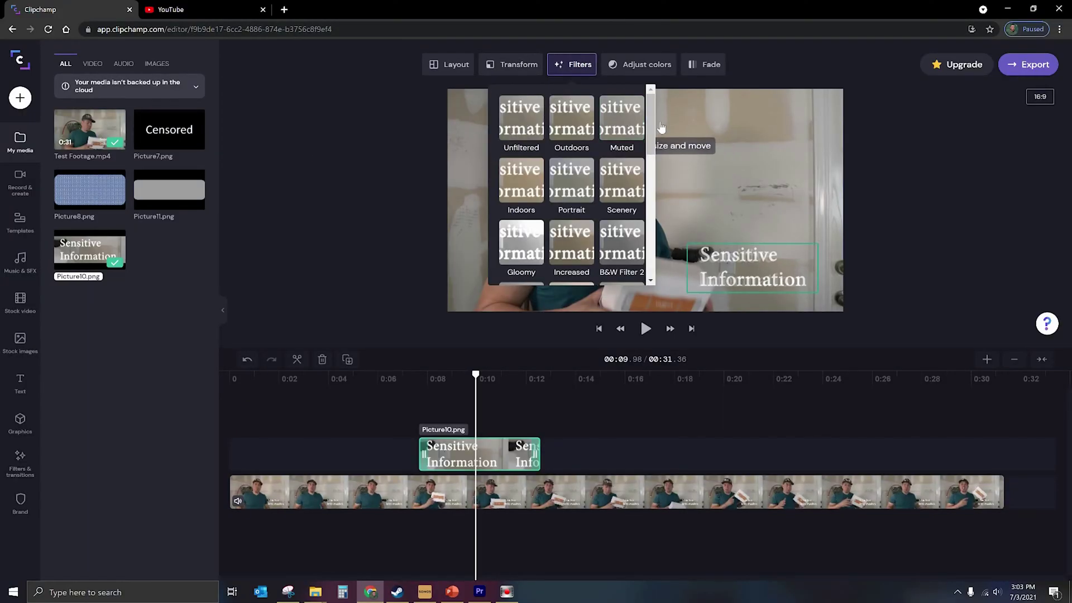
{"action": "scroll", "coordinate": [625, 179], "scroll_direction": "down", "scroll_amount": 3}
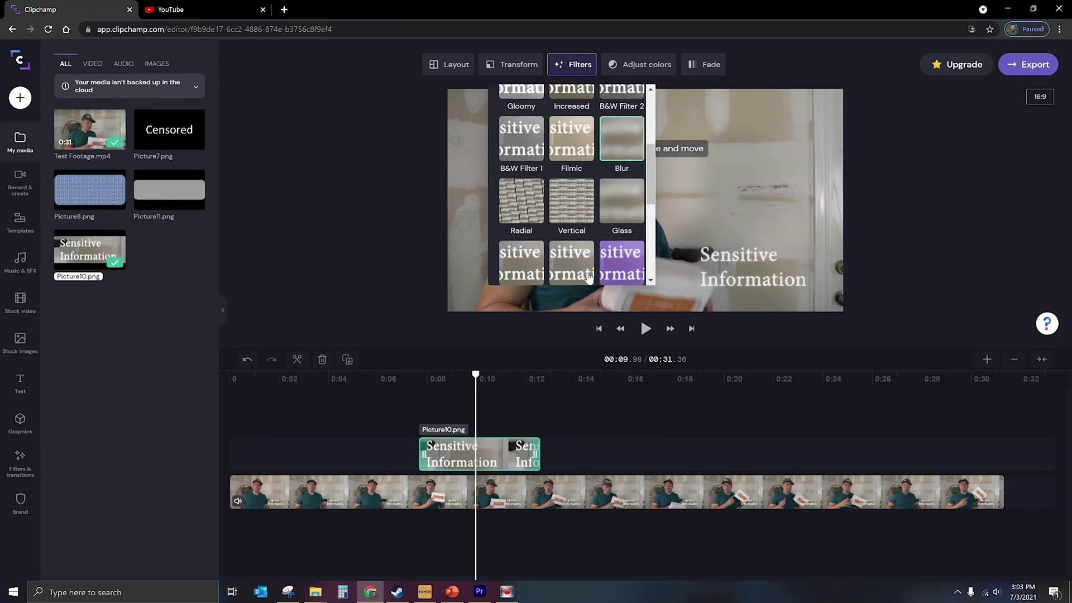
{"action": "left_click", "coordinate": [512, 64]}
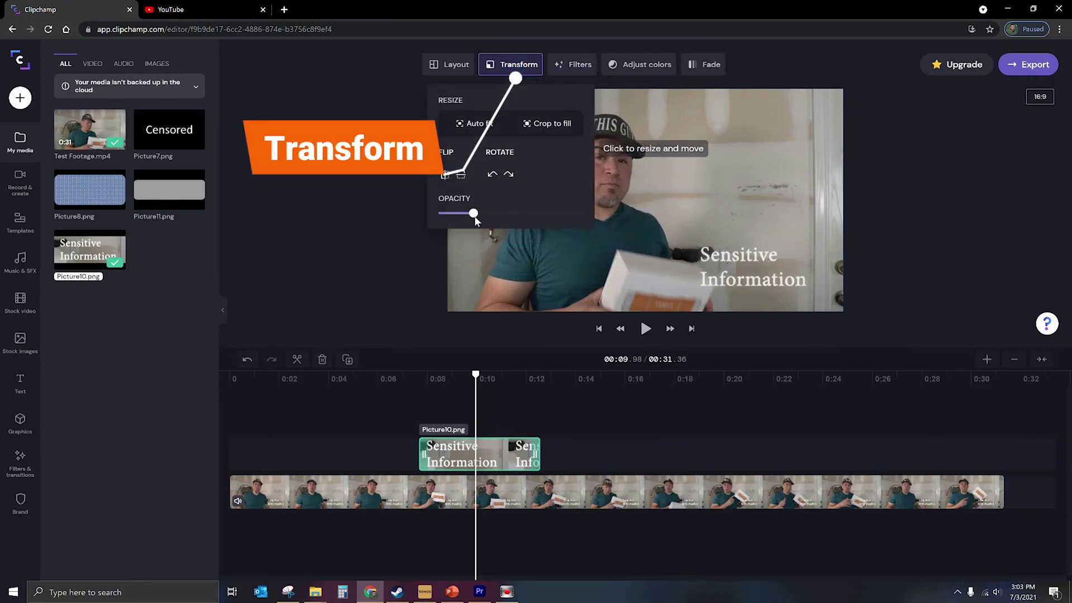
{"action": "left_click_drag", "start_coordinate": [476, 217], "coordinate": [613, 230]}
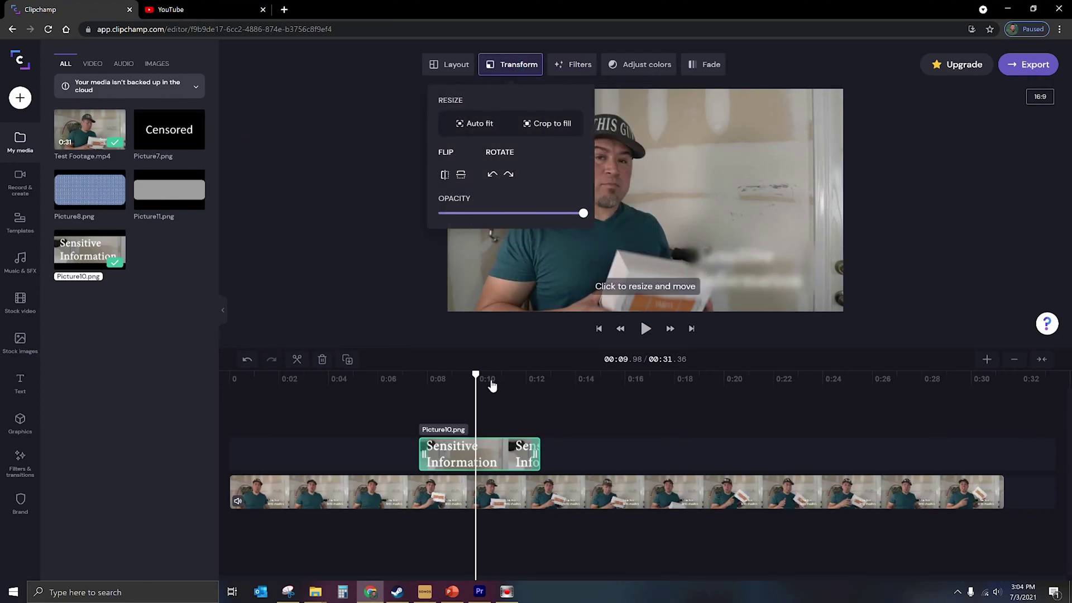
{"action": "left_click", "coordinate": [486, 378]}
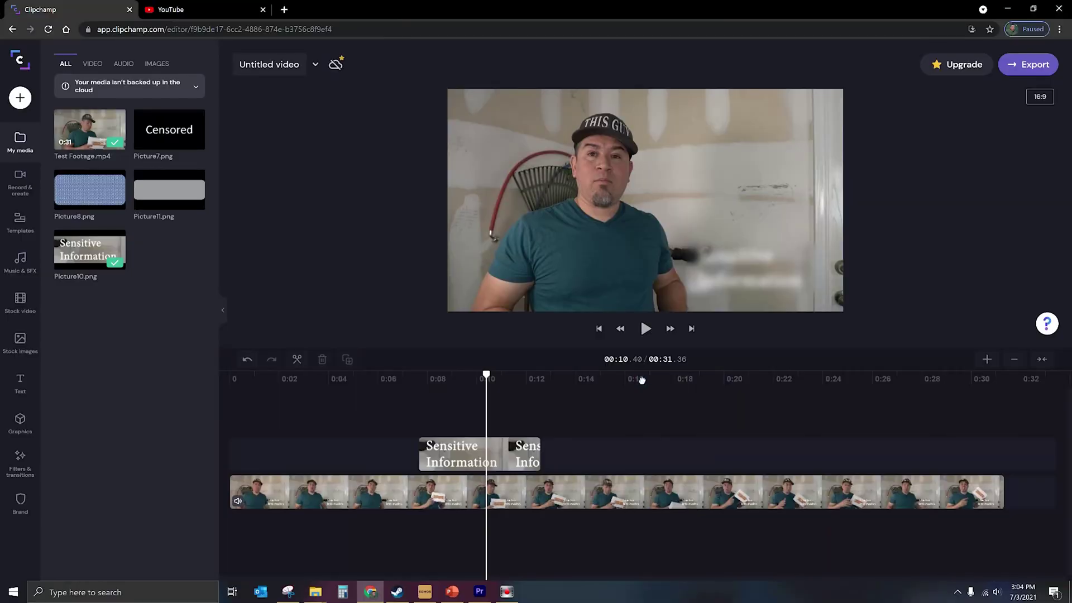
Set the second Test Footage clip to Crop to fill and reframe it to show the man's full cap
{"action": "left_click", "coordinate": [701, 484]}
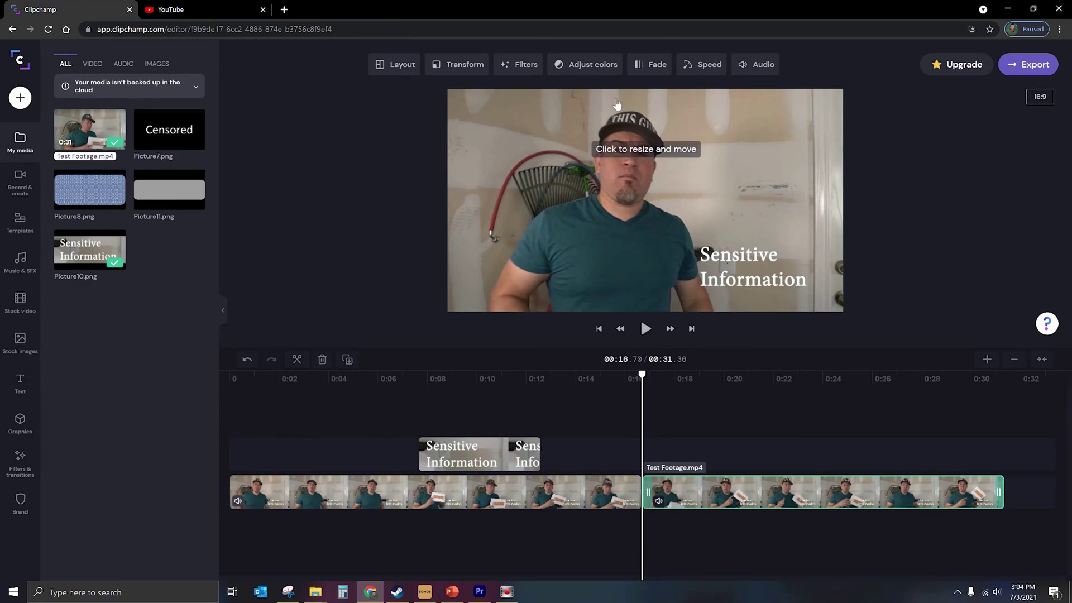
{"action": "left_click", "coordinate": [468, 66]}
{"action": "left_click", "coordinate": [481, 124]}
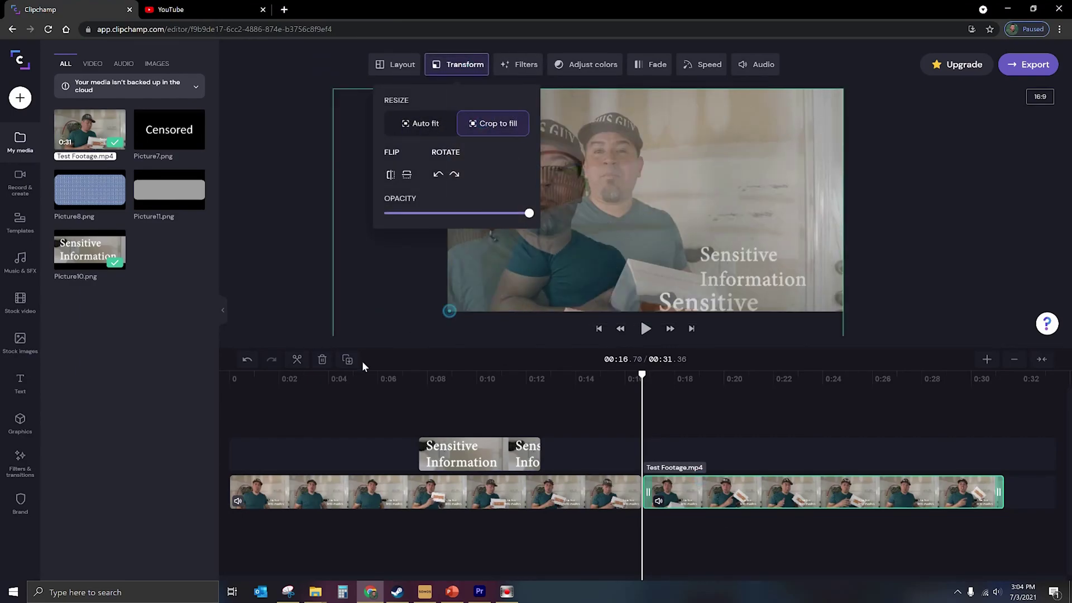
{"action": "left_click_drag", "start_coordinate": [671, 232], "coordinate": [688, 248]}
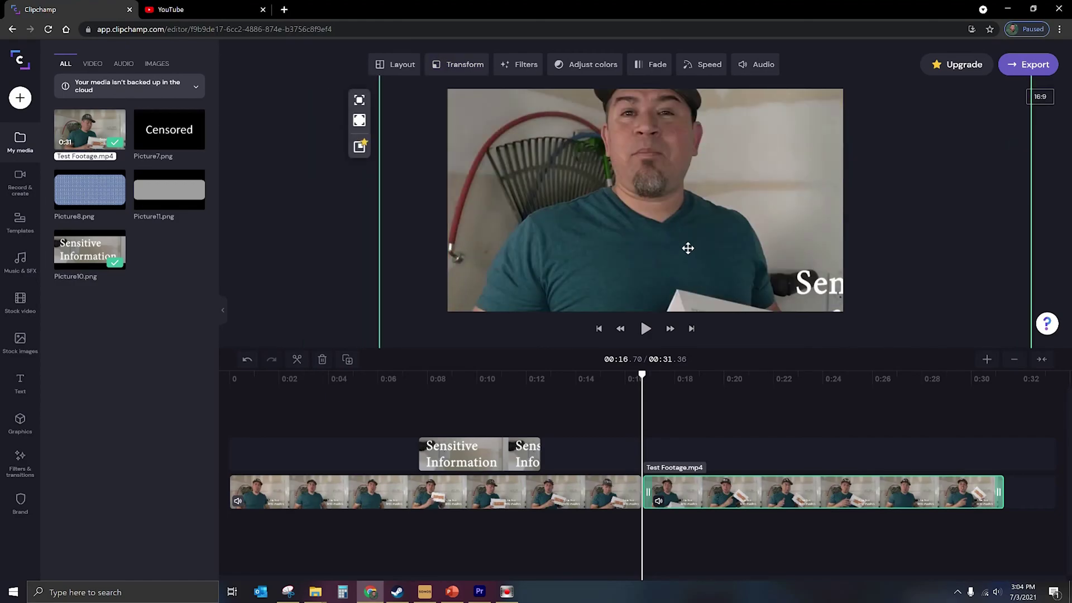
{"action": "left_click_drag", "start_coordinate": [682, 226], "coordinate": [769, 279]}
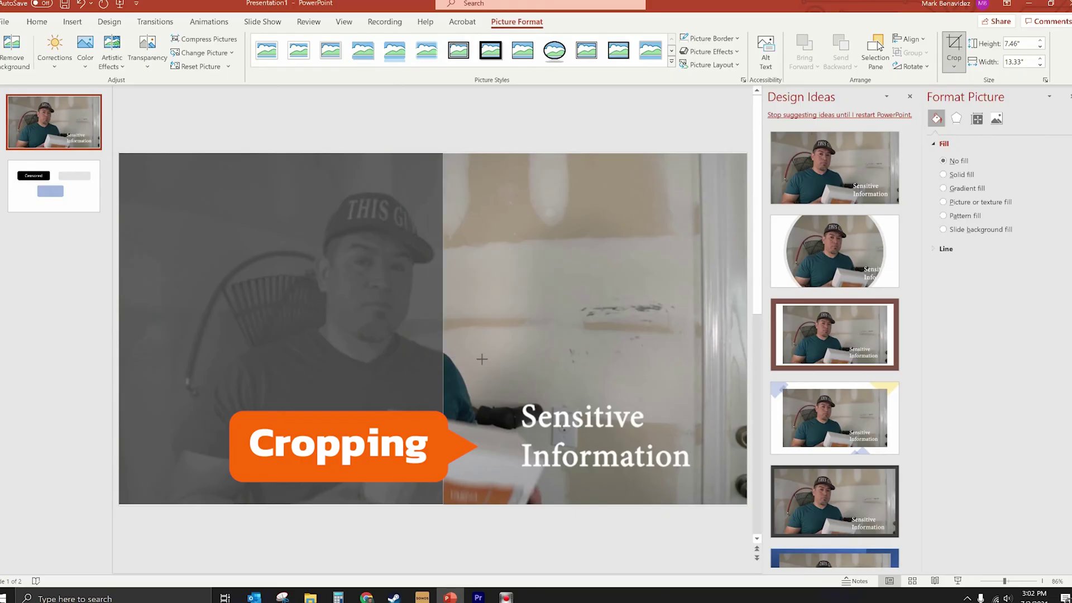
Crop the snapshot's top edge down to the Sensitive Information text and apply the crop
{"action": "left_click_drag", "start_coordinate": [625, 155], "coordinate": [625, 398]}
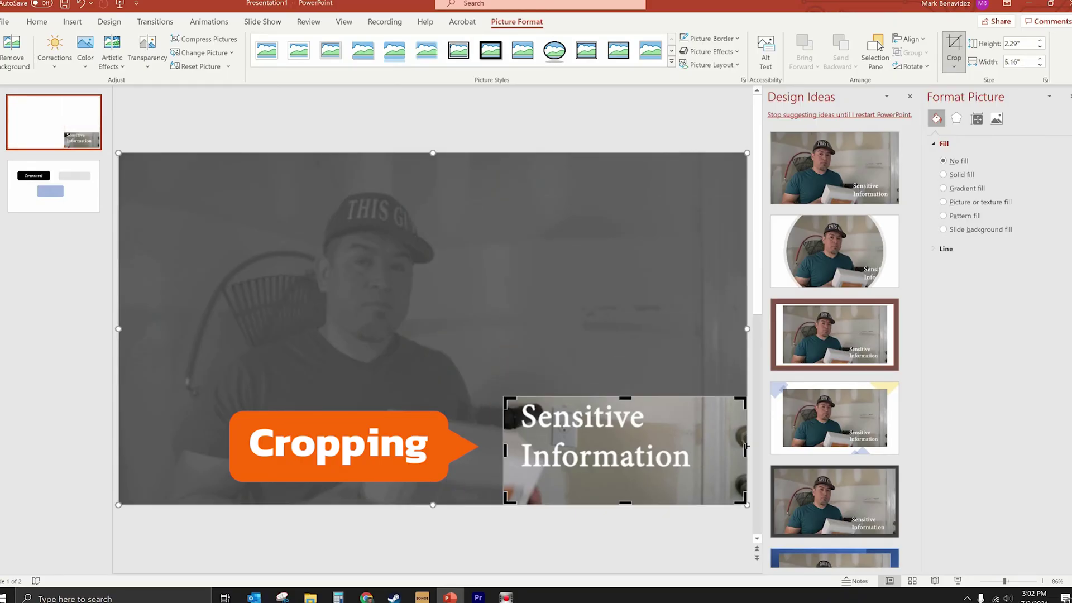
{"action": "key", "text": "Escape"}
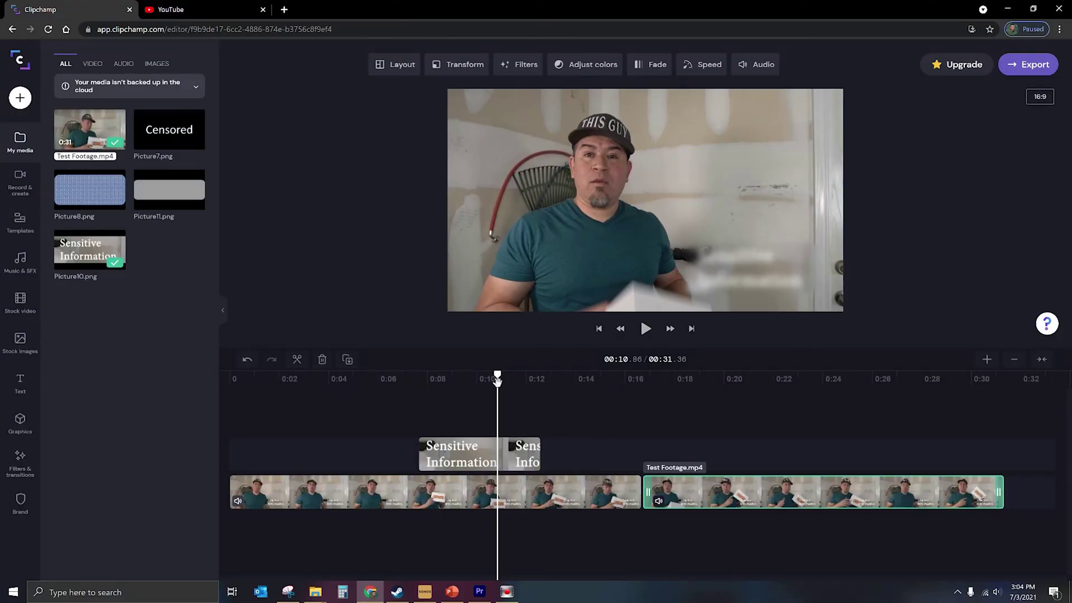
{"action": "left_click", "coordinate": [471, 379]}
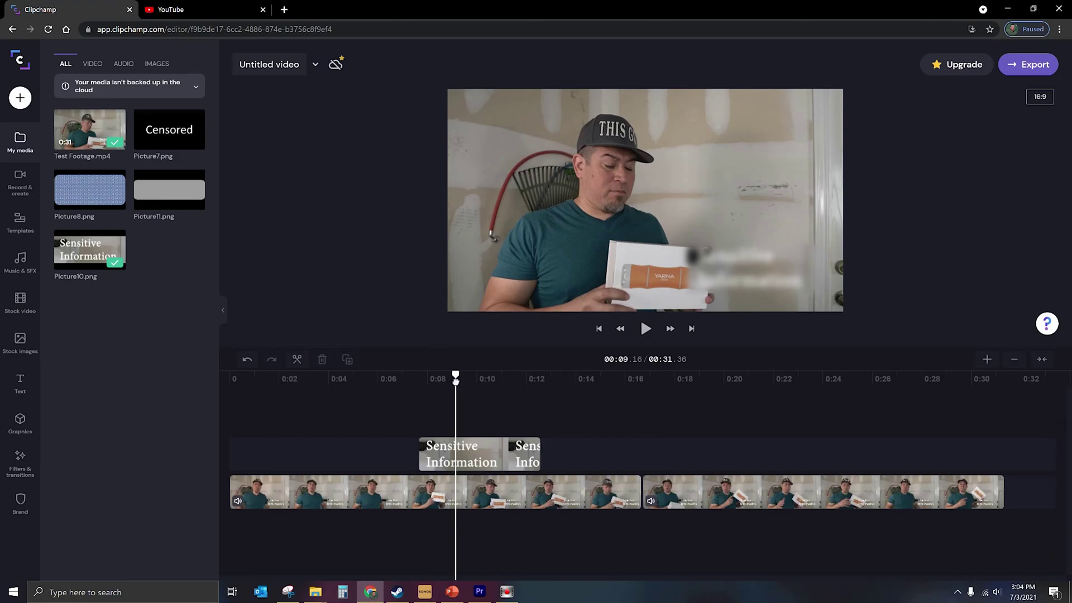
{"action": "mouse_move", "coordinate": [458, 380]}
{"action": "left_mouse_down"}
{"action": "mouse_move", "coordinate": [488, 382]}
{"action": "mouse_move", "coordinate": [457, 385]}
{"action": "left_mouse_up"}
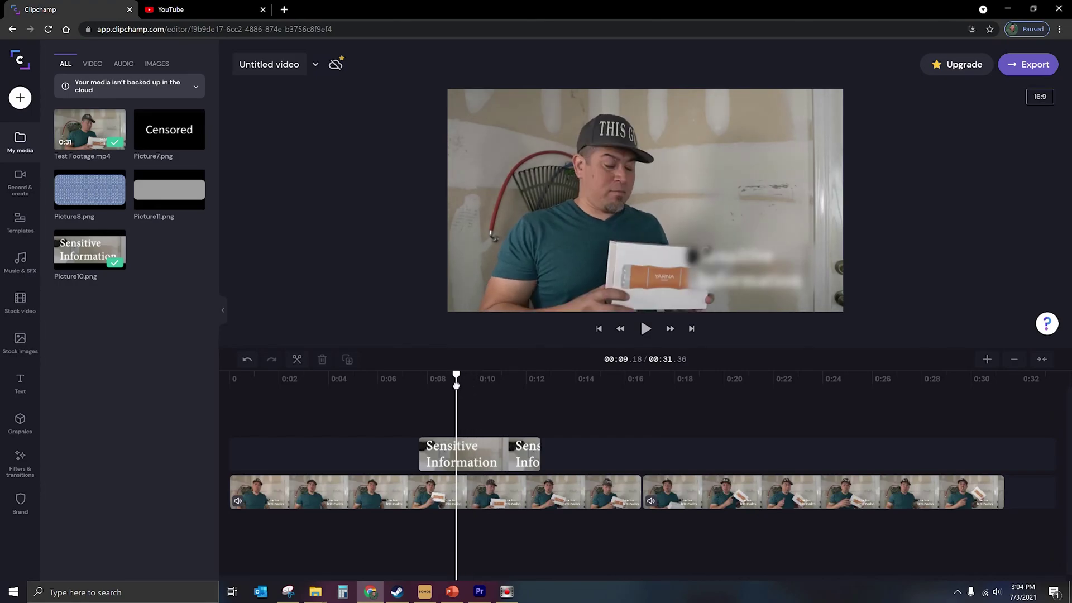